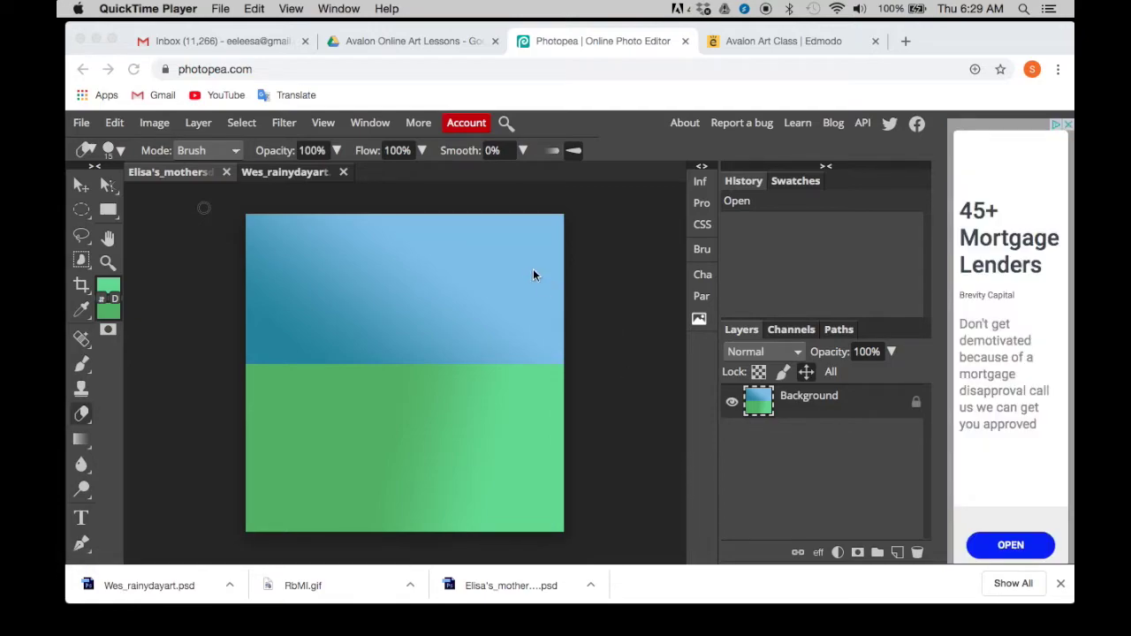
Bring Photopea to the front, showing the Wes_rainydayart sky-and-grass document.
left_click(294, 179)
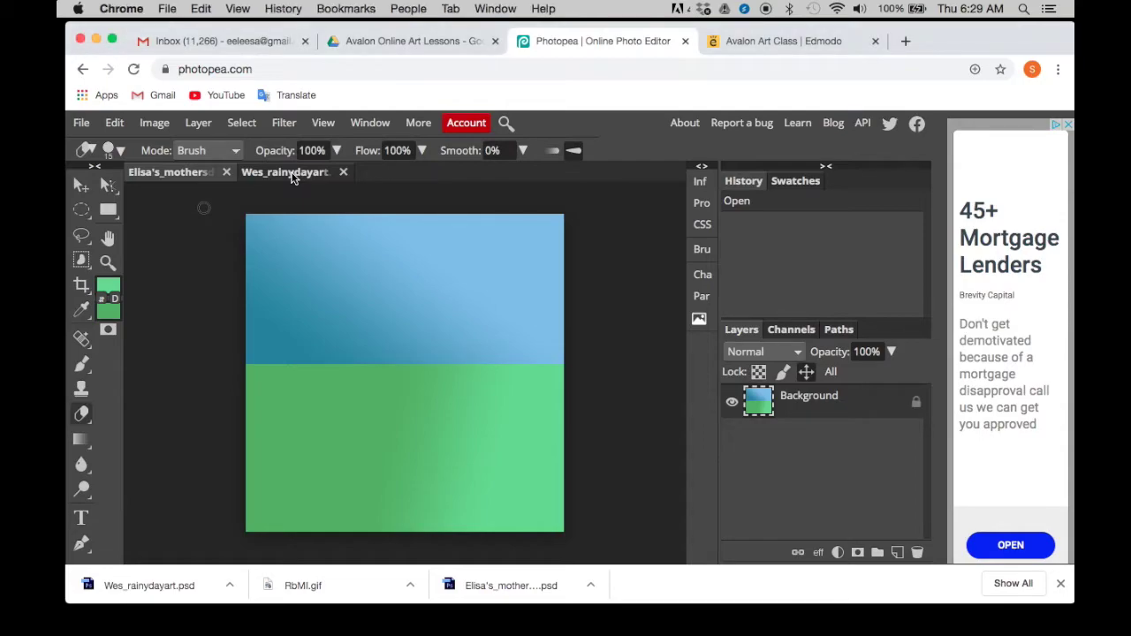
Switch to the cut-out face document and save it as a PSD.
left_click(277, 178)
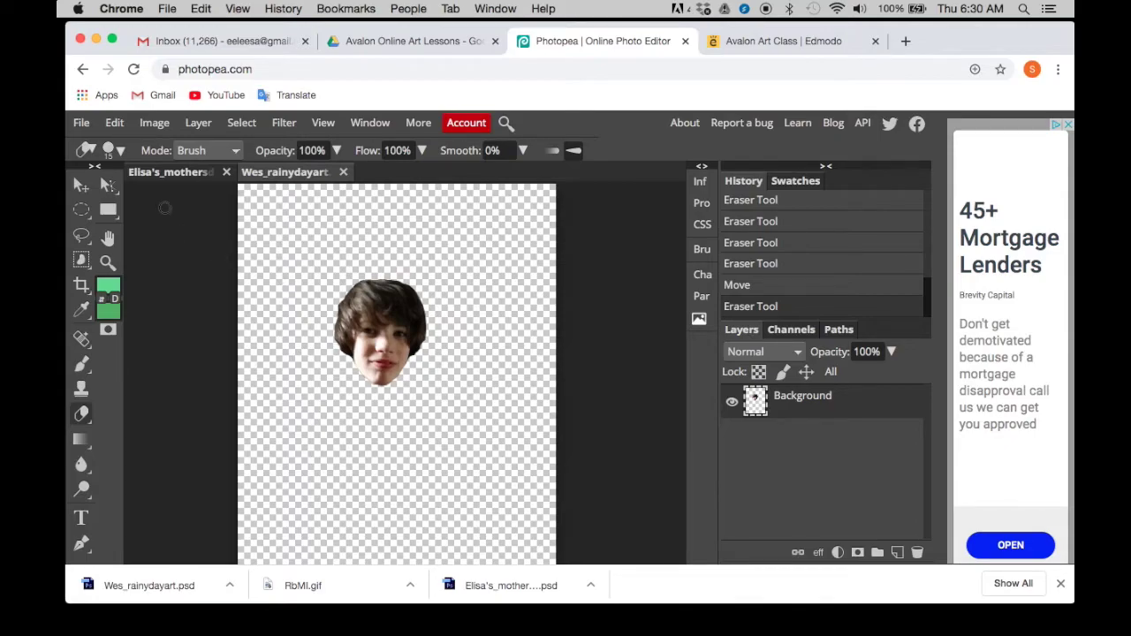
left_click(81, 125)
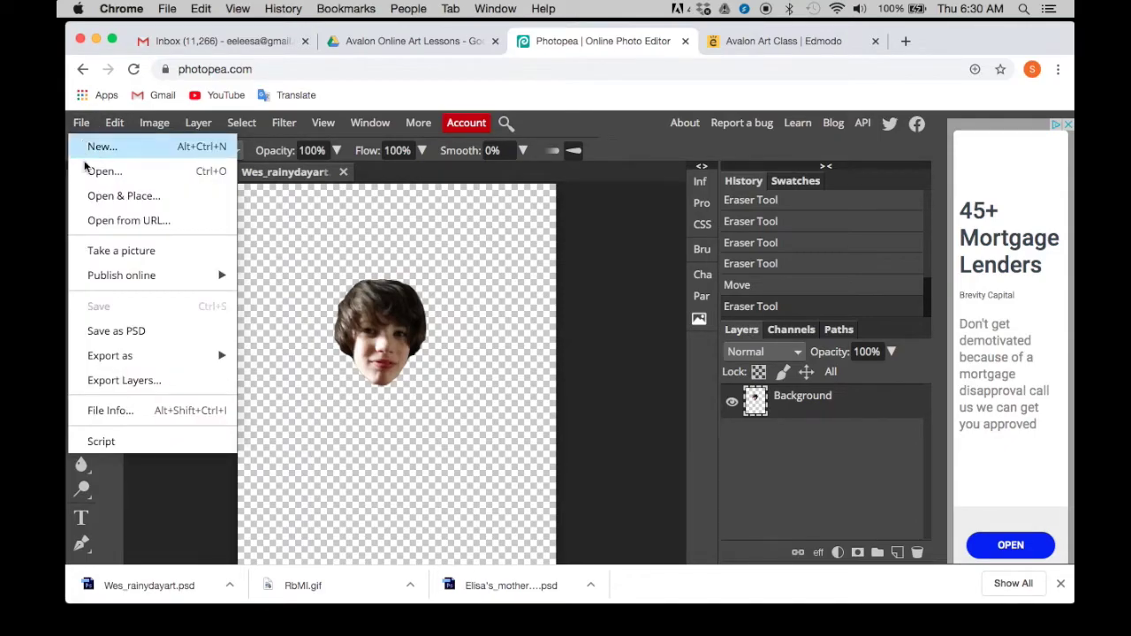
left_click(125, 331)
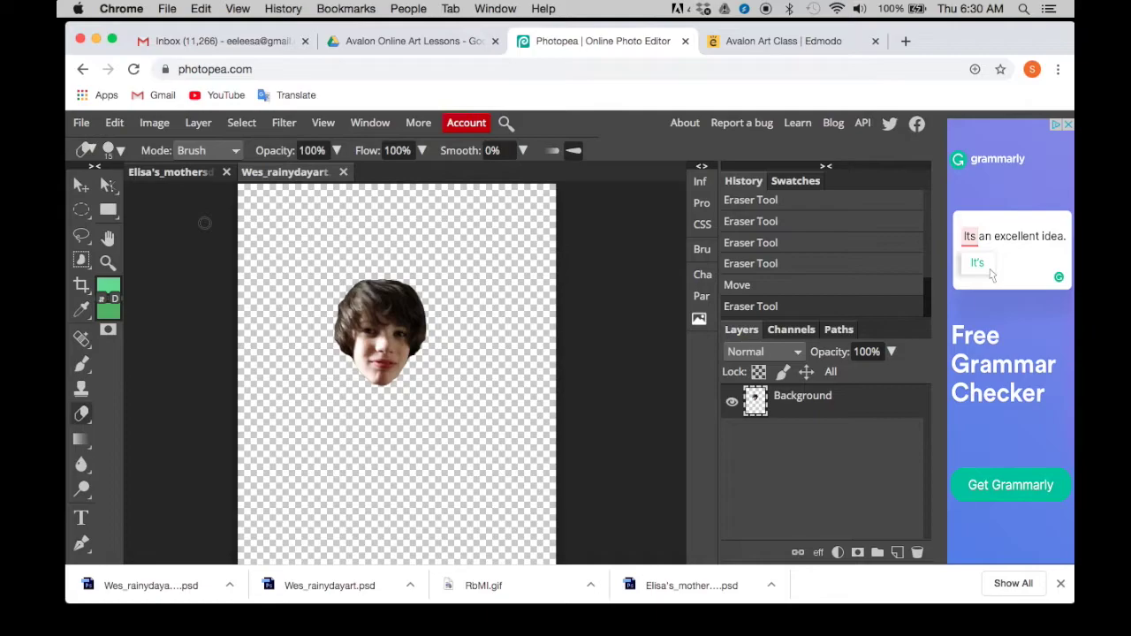
In Wes_rainydayart, add an empty Layer 1 above Background and make it the active layer.
left_click(168, 173)
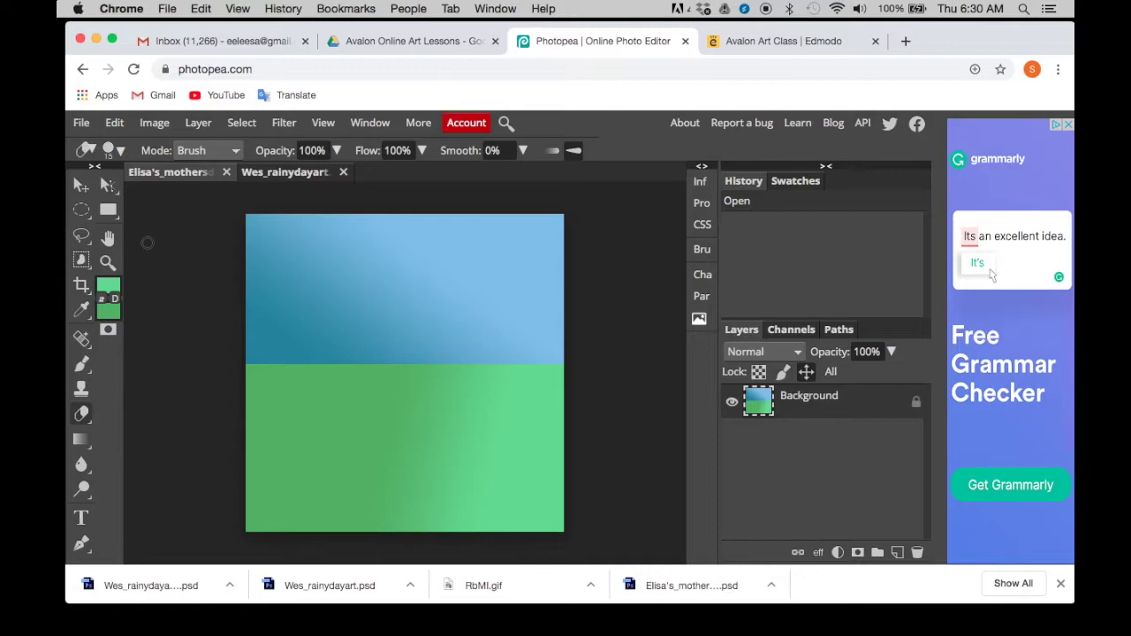
left_click(201, 126)
mouse_move(209, 149)
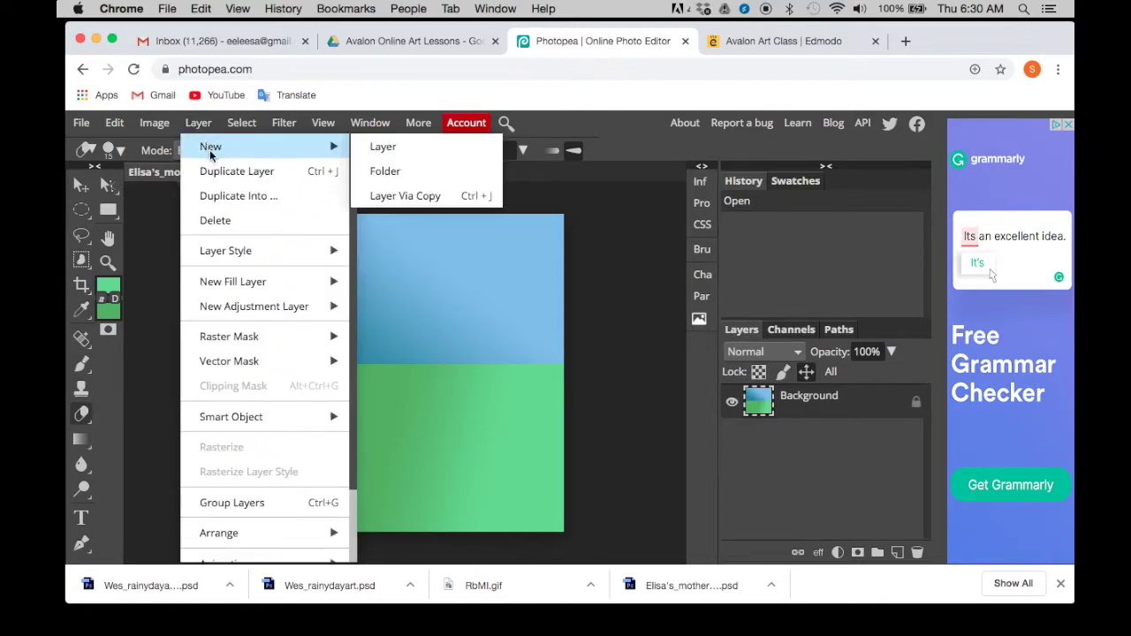
left_click(380, 147)
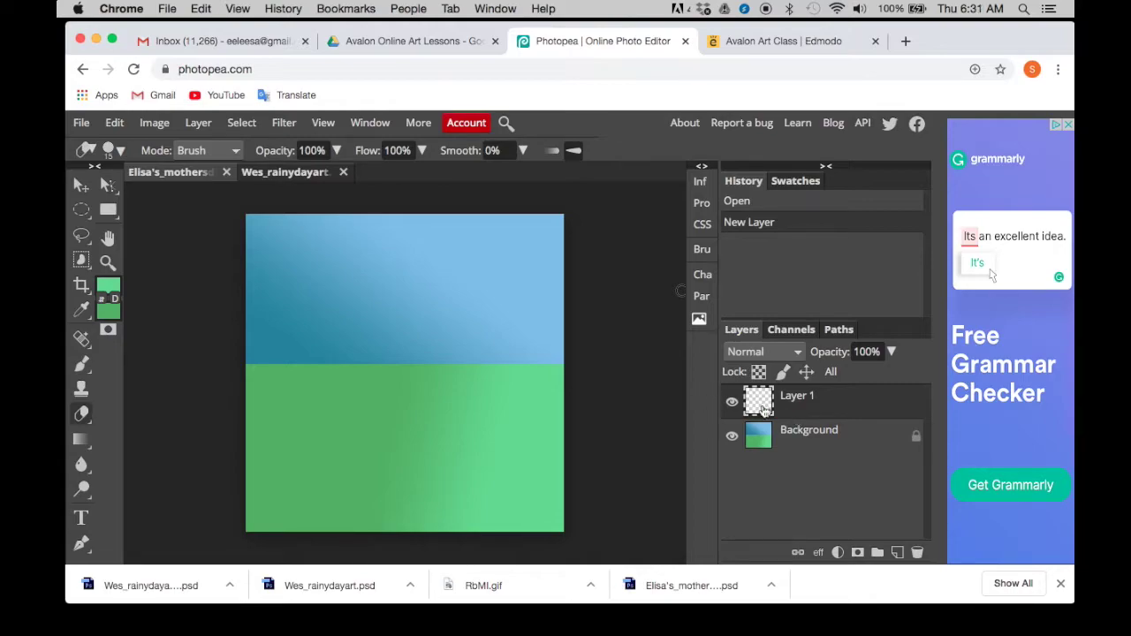
left_click(789, 447)
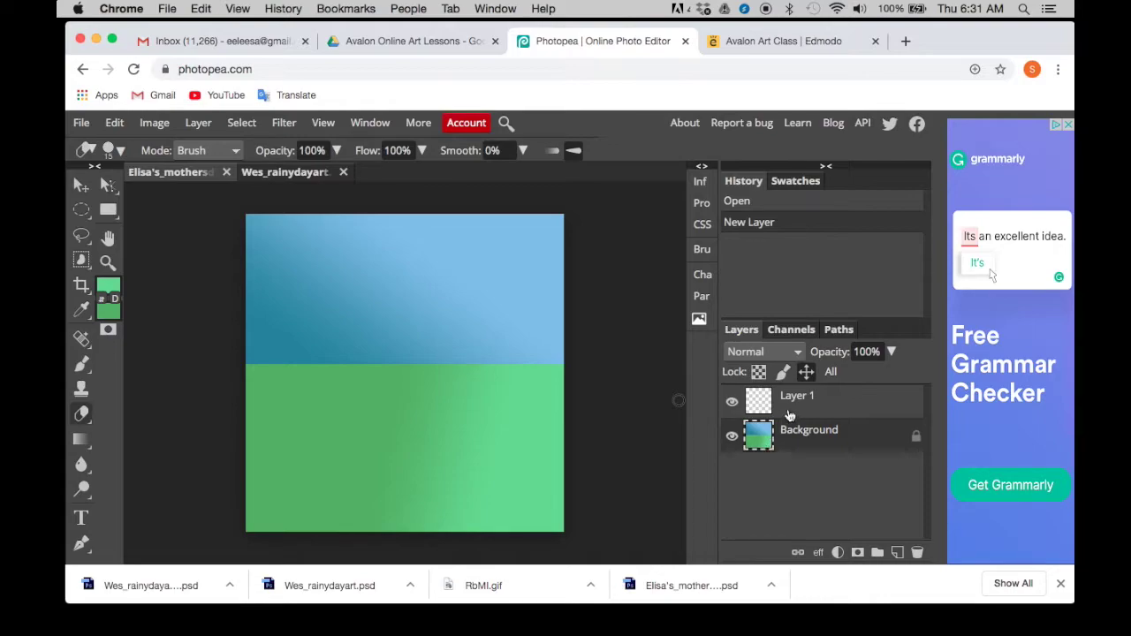
left_click(787, 408)
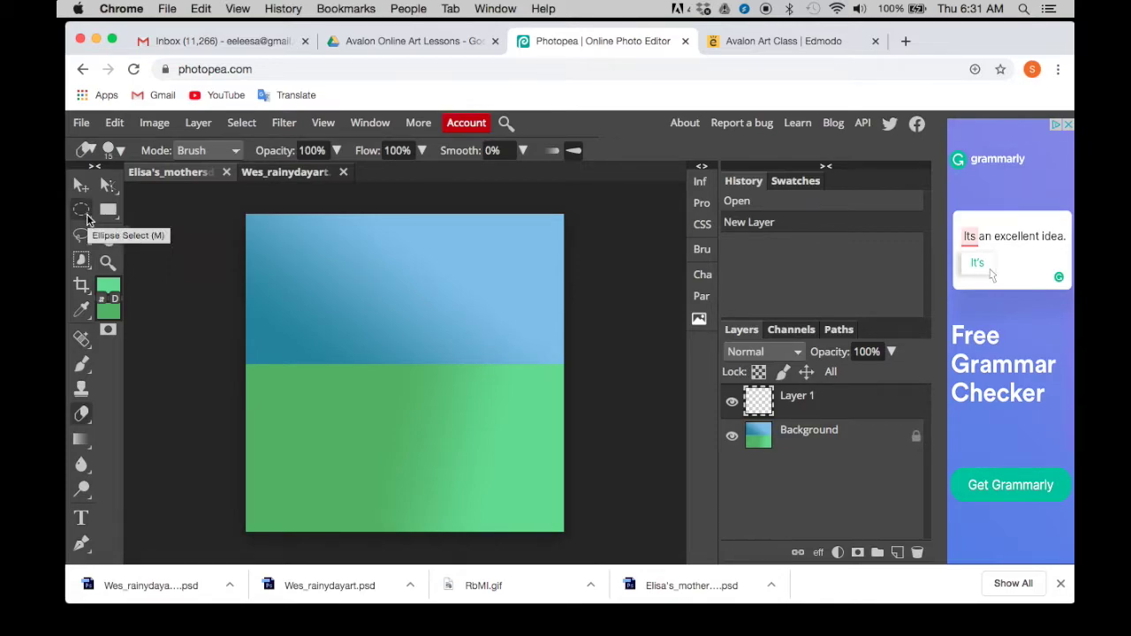
Draw a small elliptical selection, about 55 by 46 px, in the upper-left sky.
left_click(85, 213)
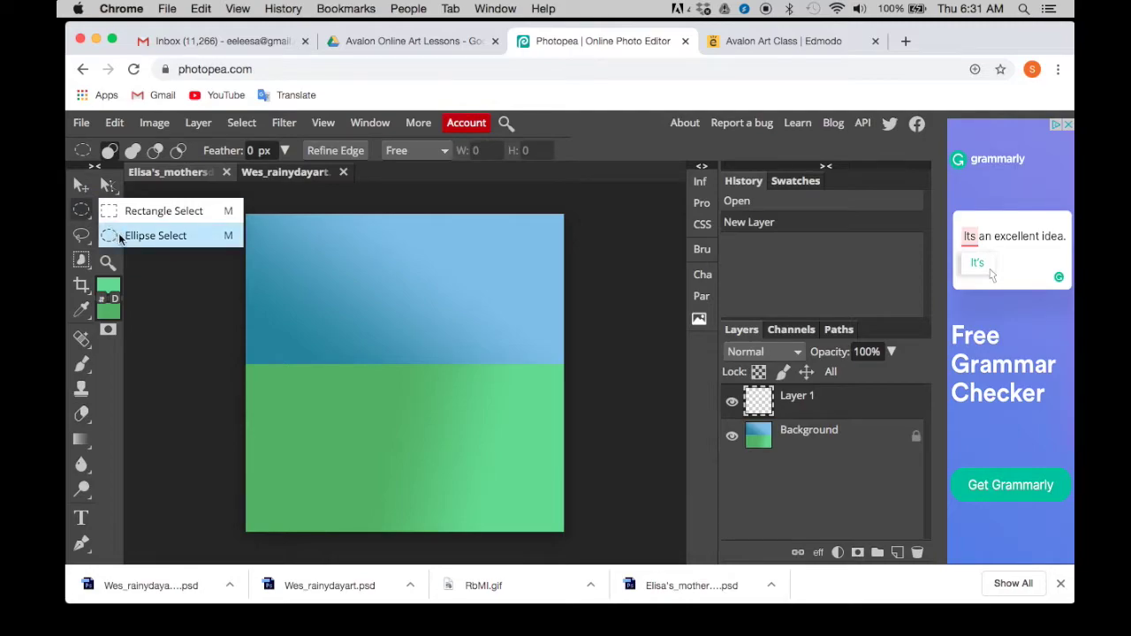
left_click(120, 237)
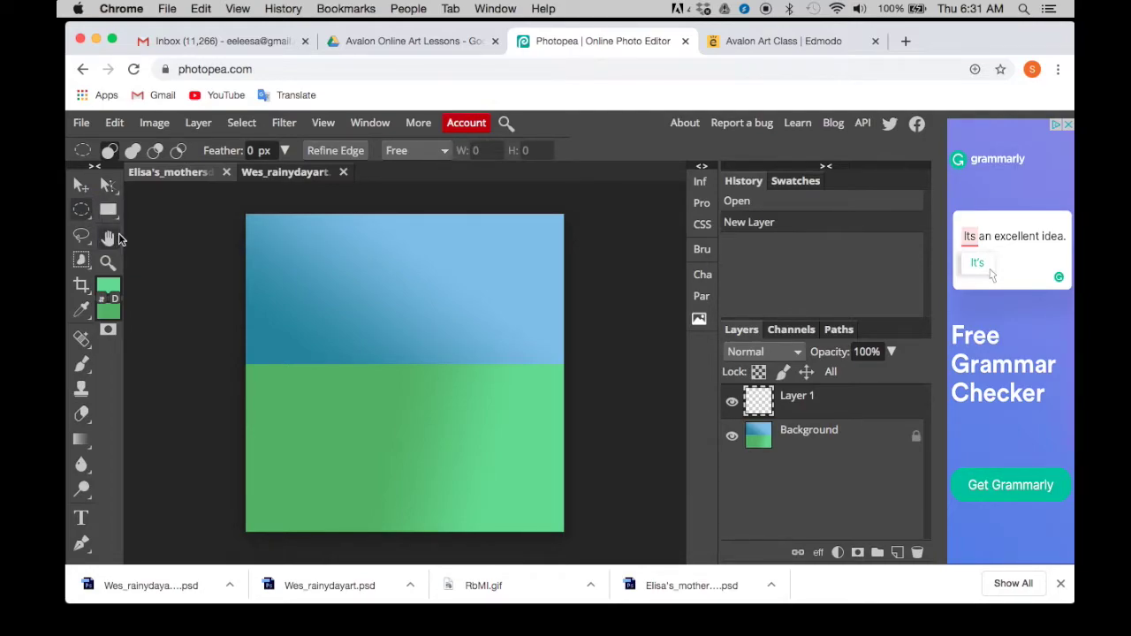
left_click_drag(312, 289, 353, 326)
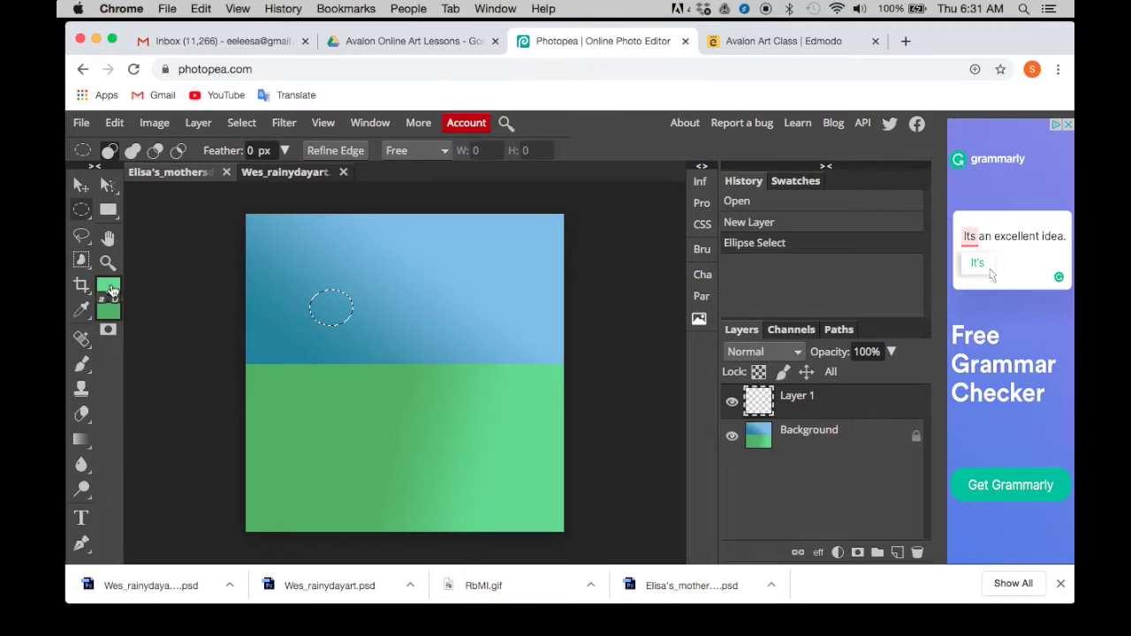
Set the foreground colour to bright yellow-green d2ec29.
left_click(111, 289)
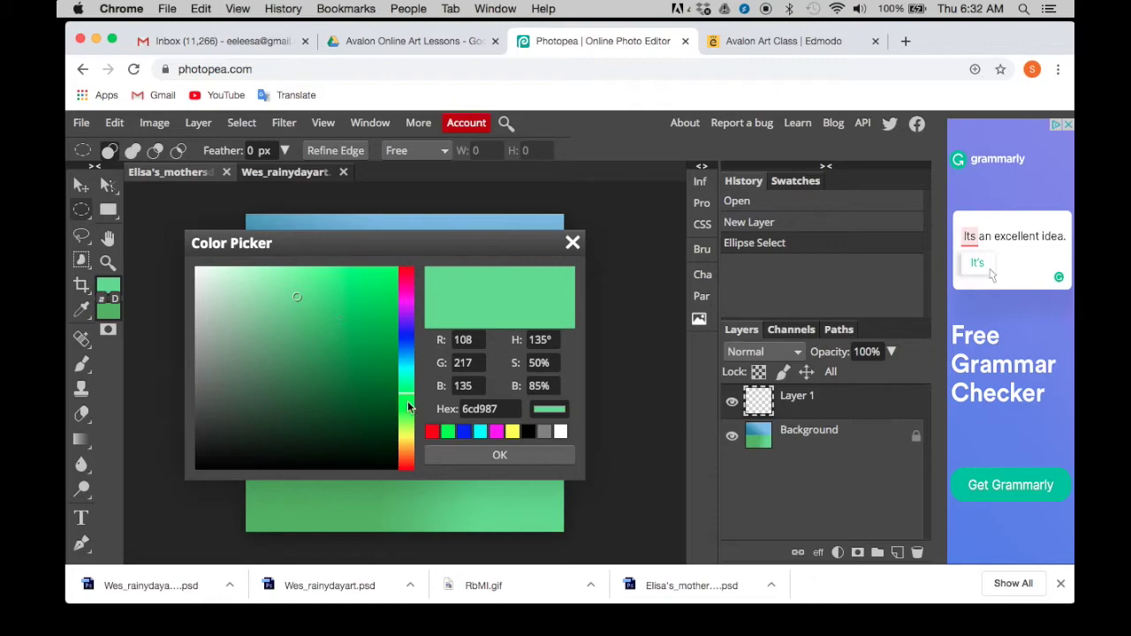
left_click(408, 435)
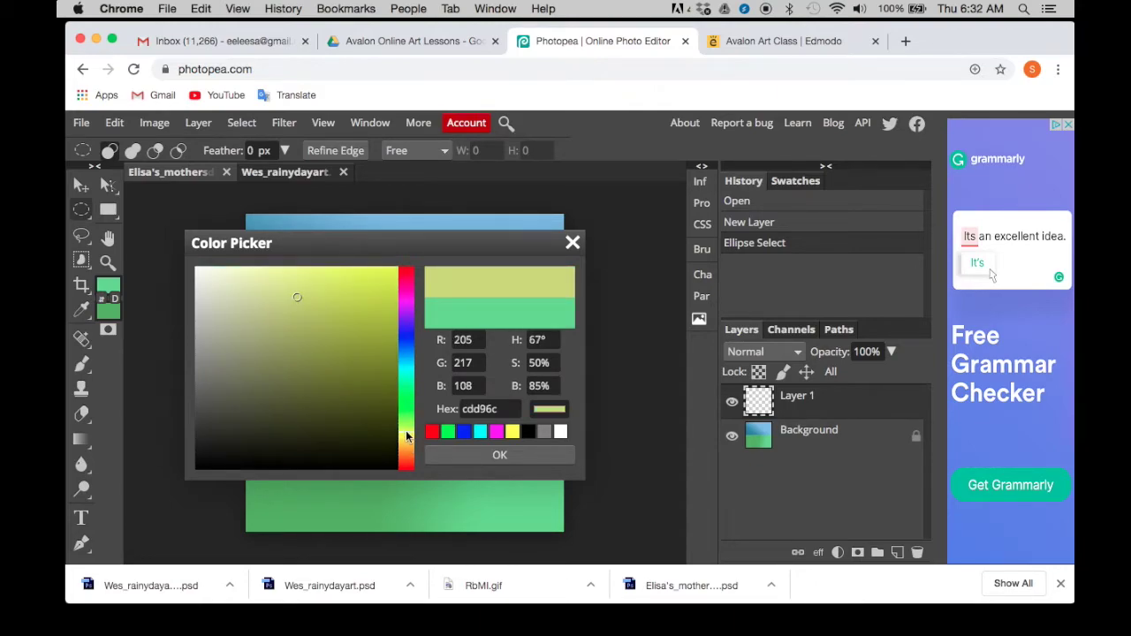
left_click(406, 442)
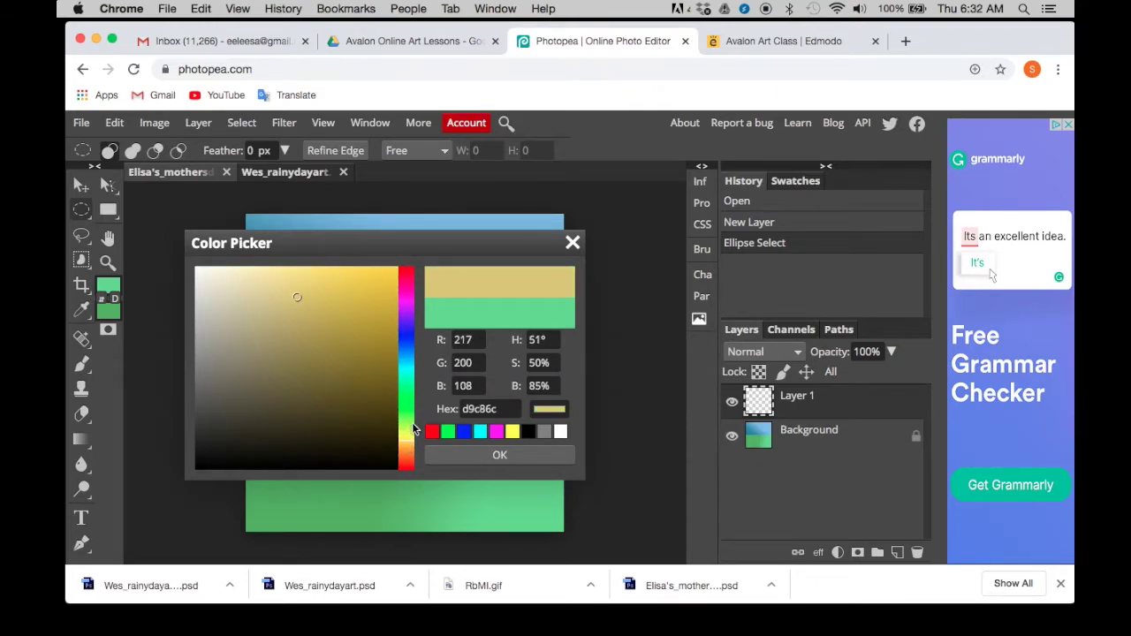
left_click(407, 434)
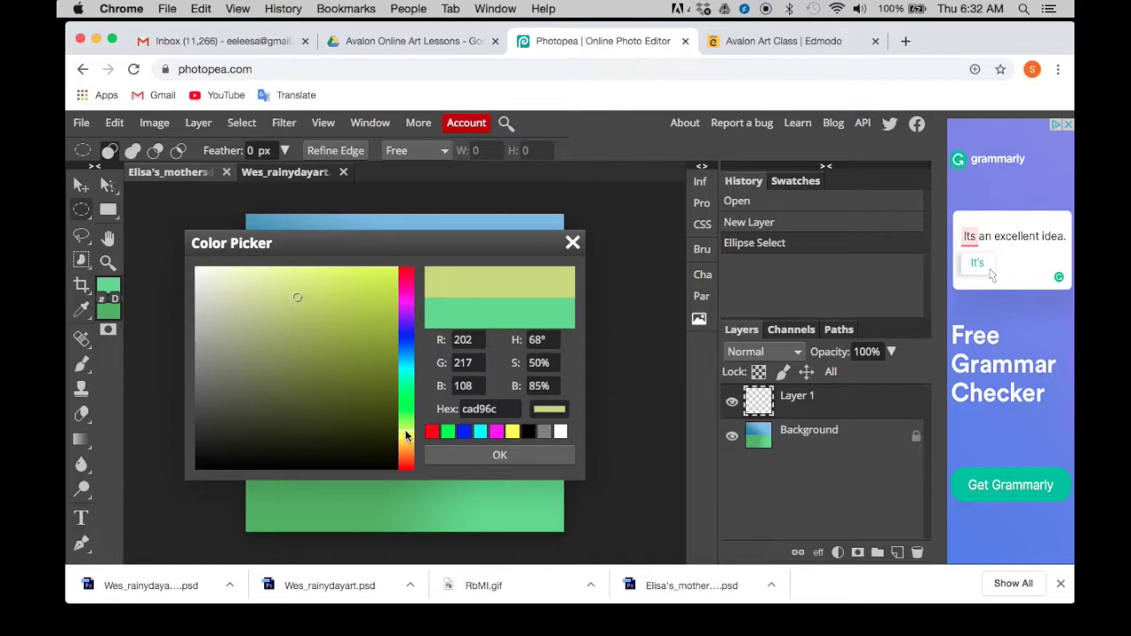
left_click(362, 281)
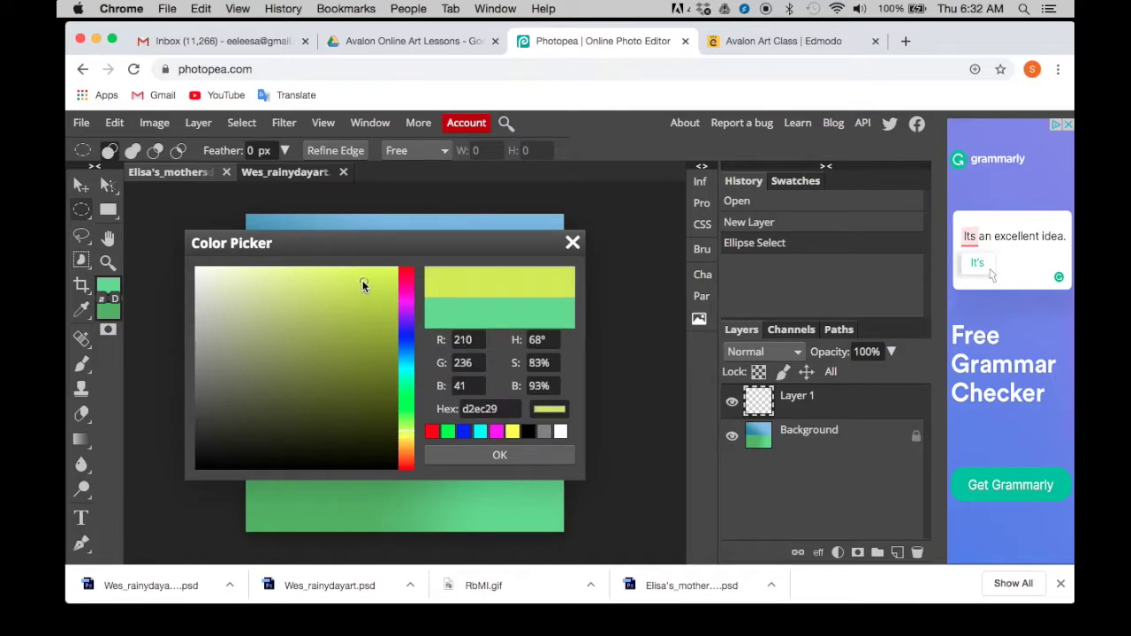
left_click(500, 456)
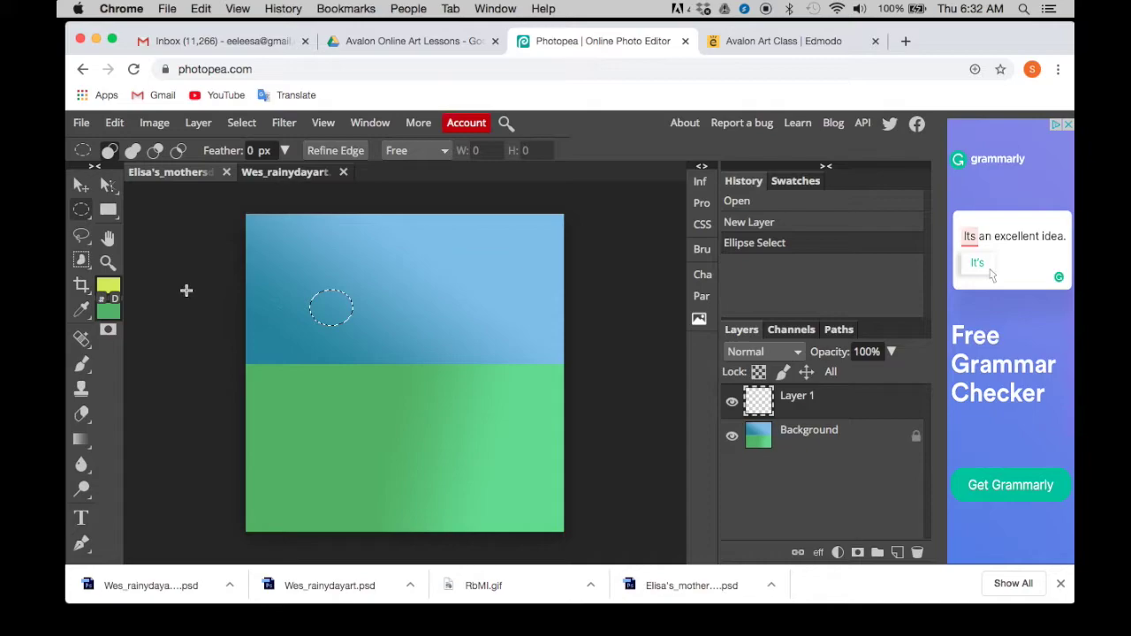
Set the background colour to golden orange f2c044.
left_click(108, 311)
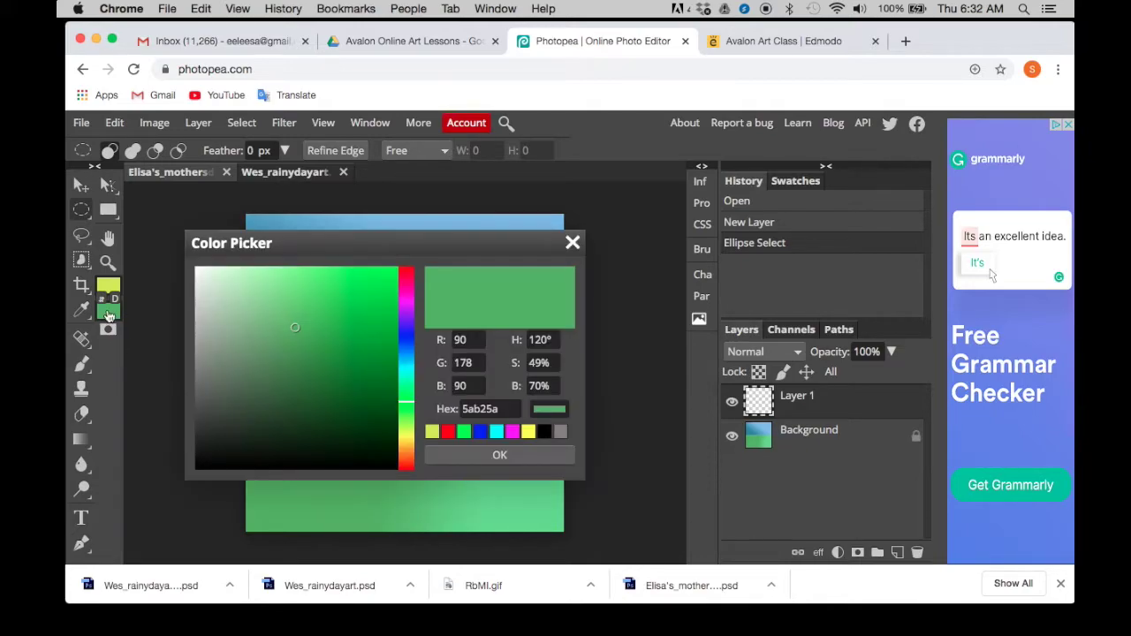
left_click(406, 449)
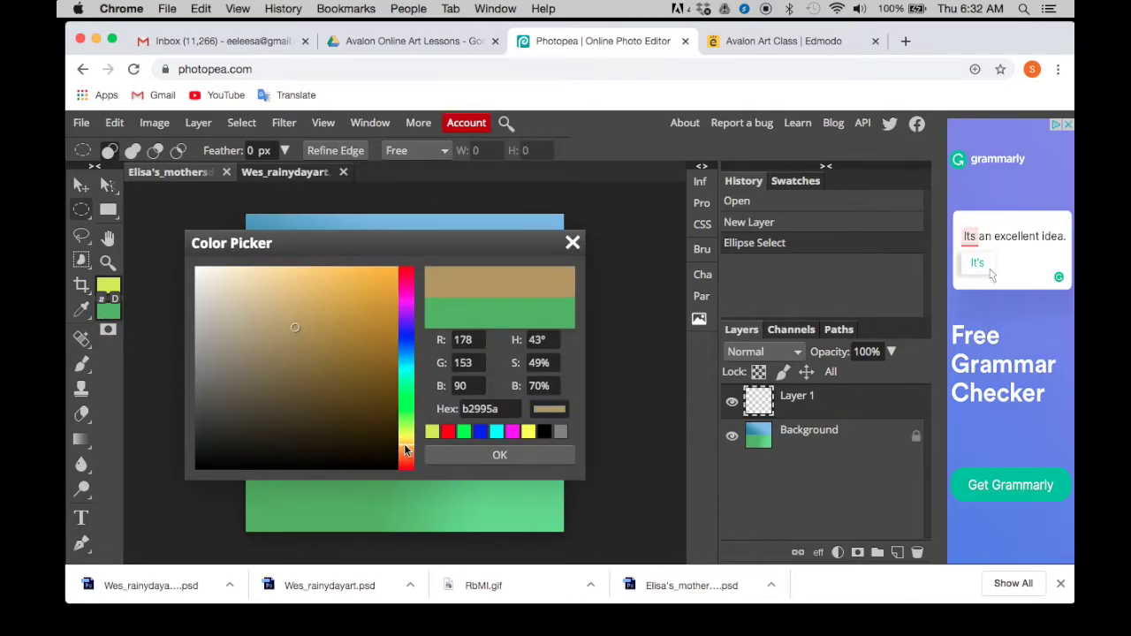
left_click(366, 279)
left_click(341, 277)
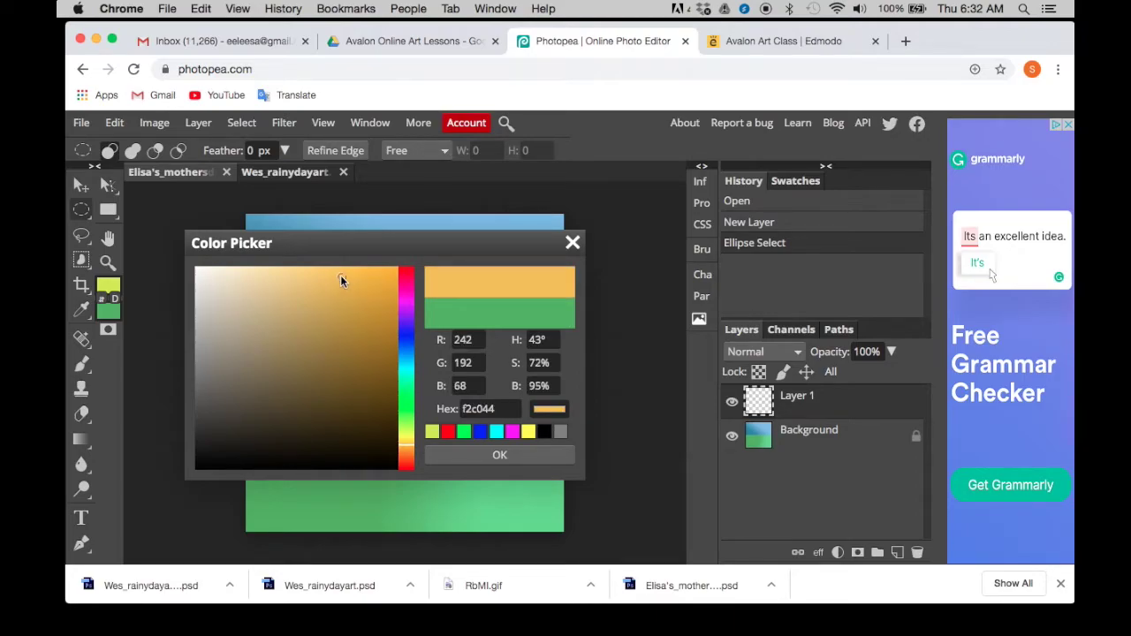
left_click(508, 456)
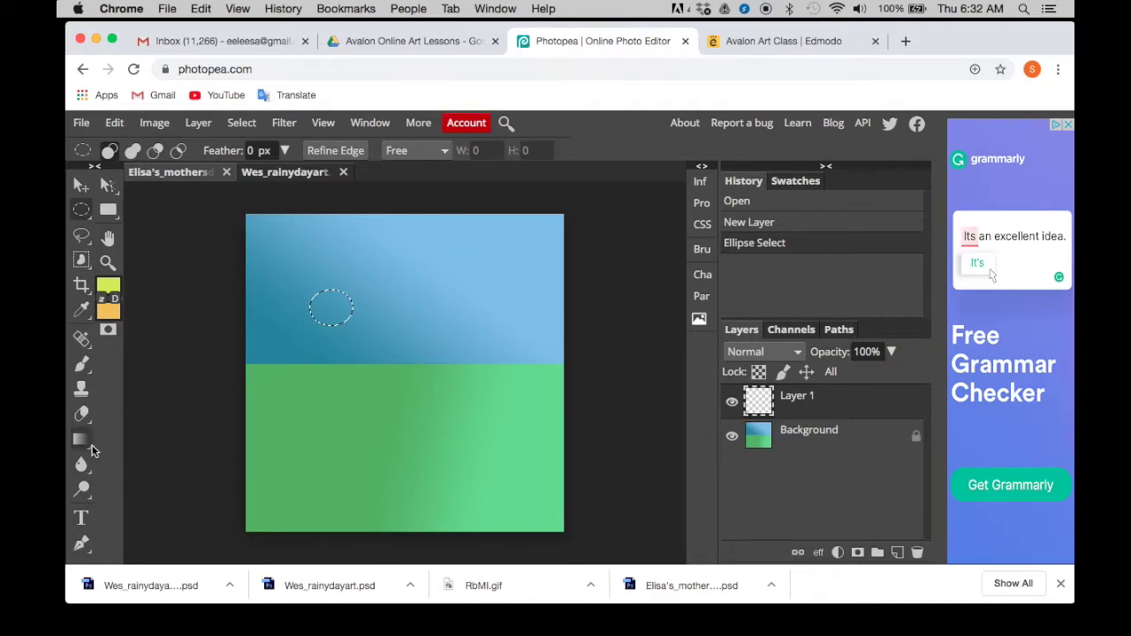
Fill the oval selection on Layer 1 with yellow-green using the Paint Bucket.
left_click(91, 447)
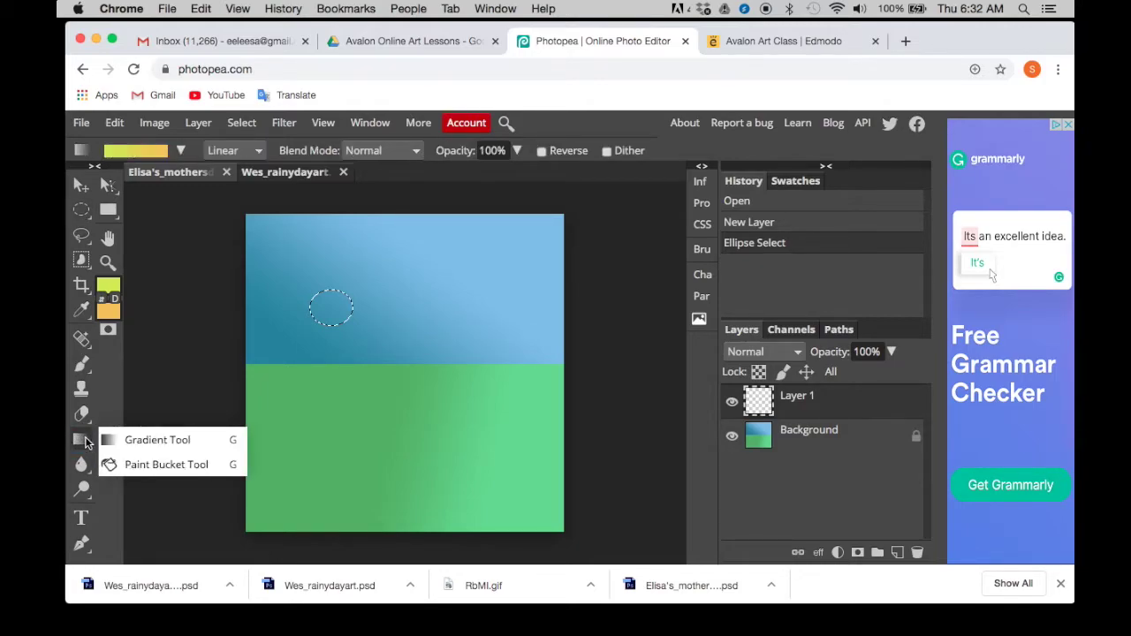
left_click(134, 468)
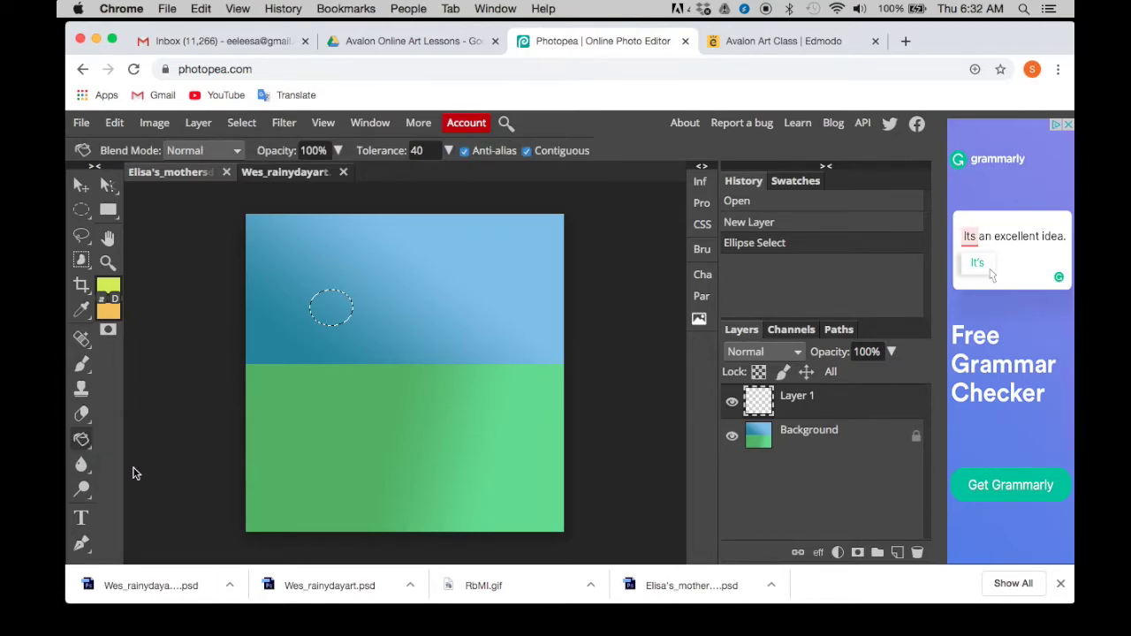
left_click(333, 312)
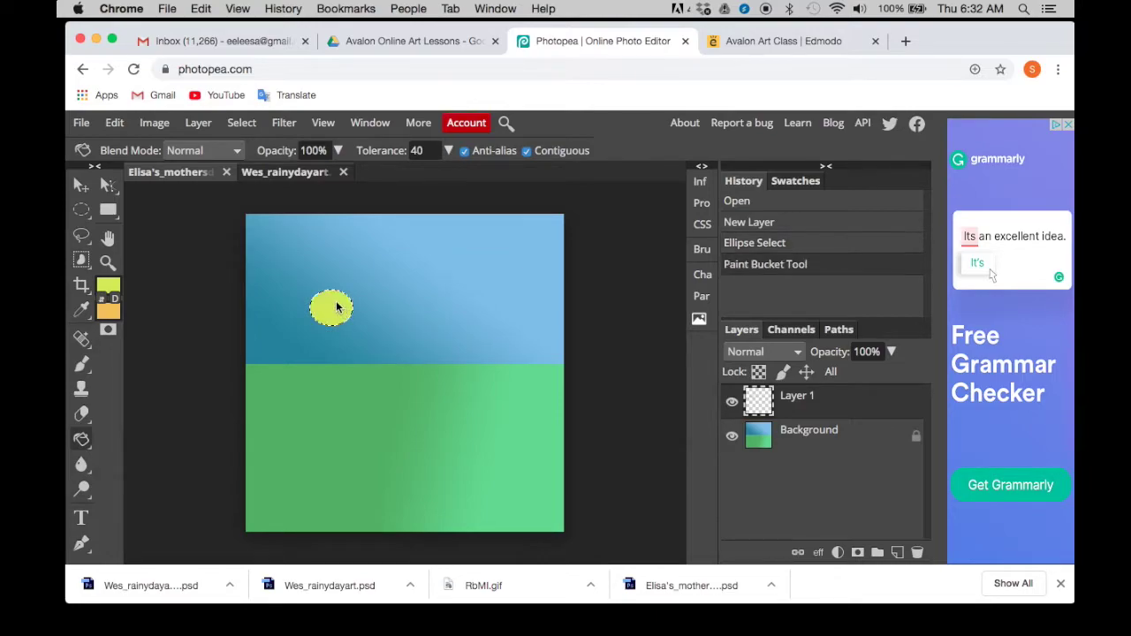
Copy the yellow-green oval and paste it as a new Layer 2.
left_click(115, 125)
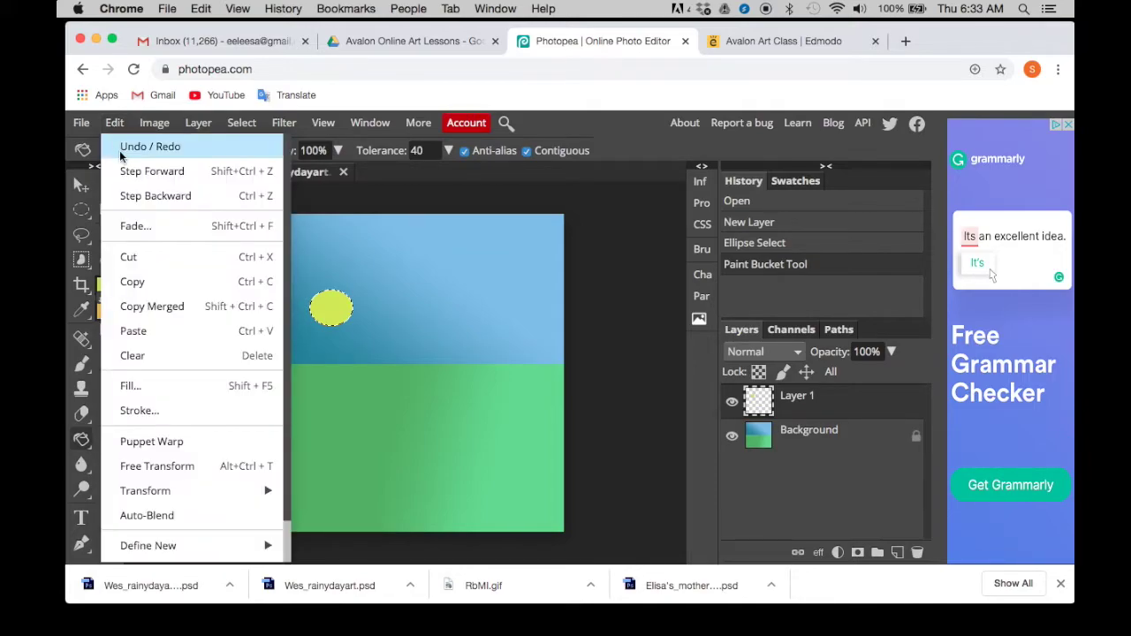
left_click(134, 281)
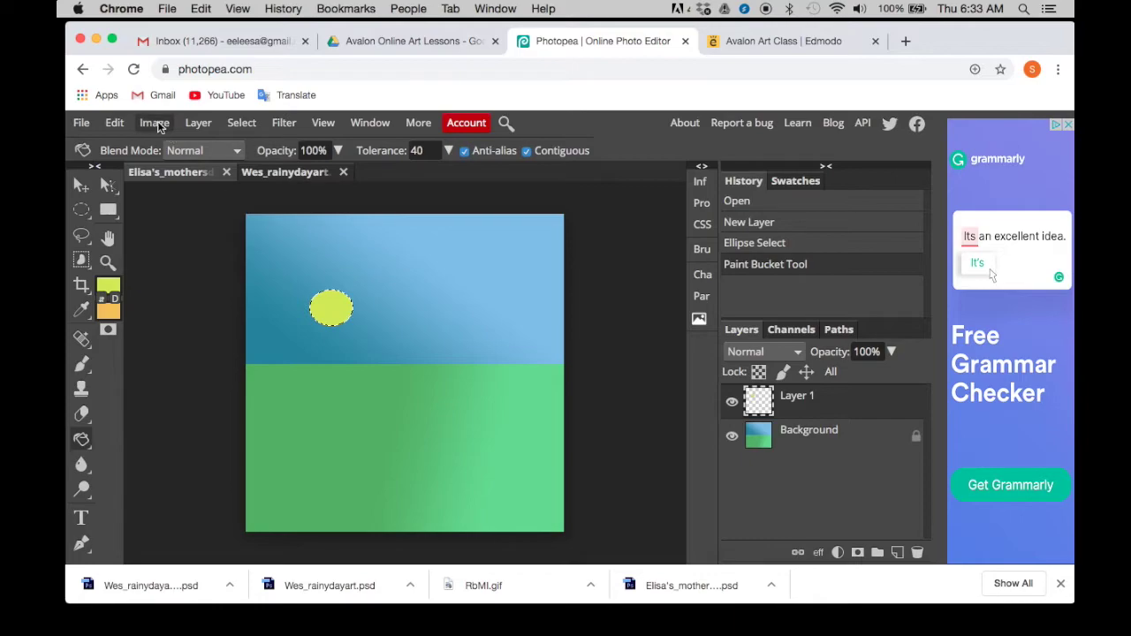
left_click(117, 126)
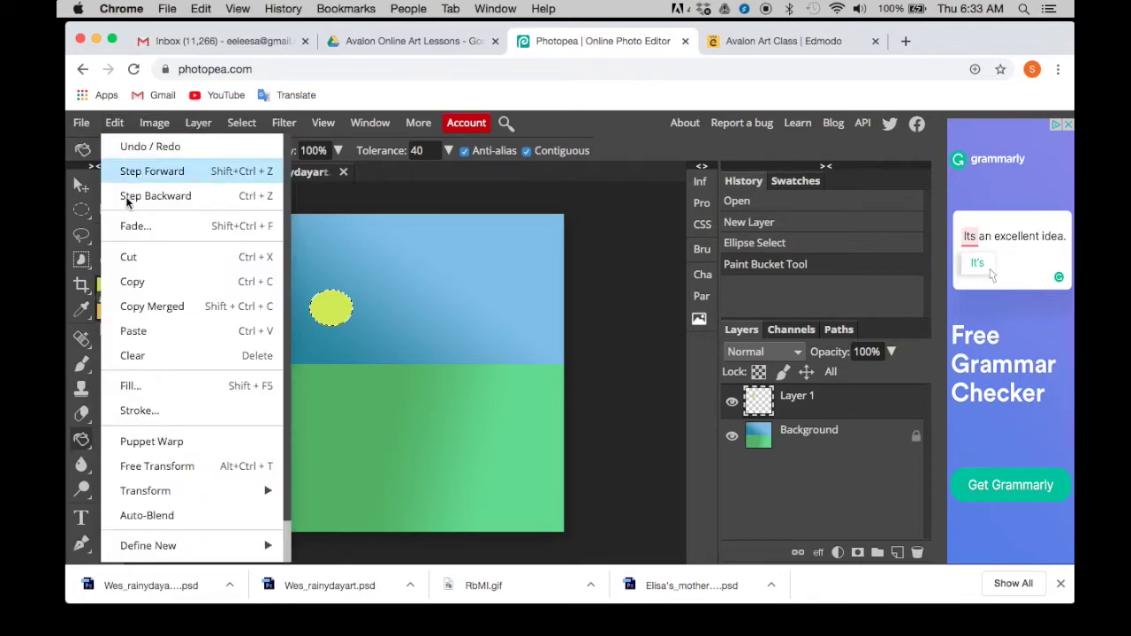
left_click(134, 331)
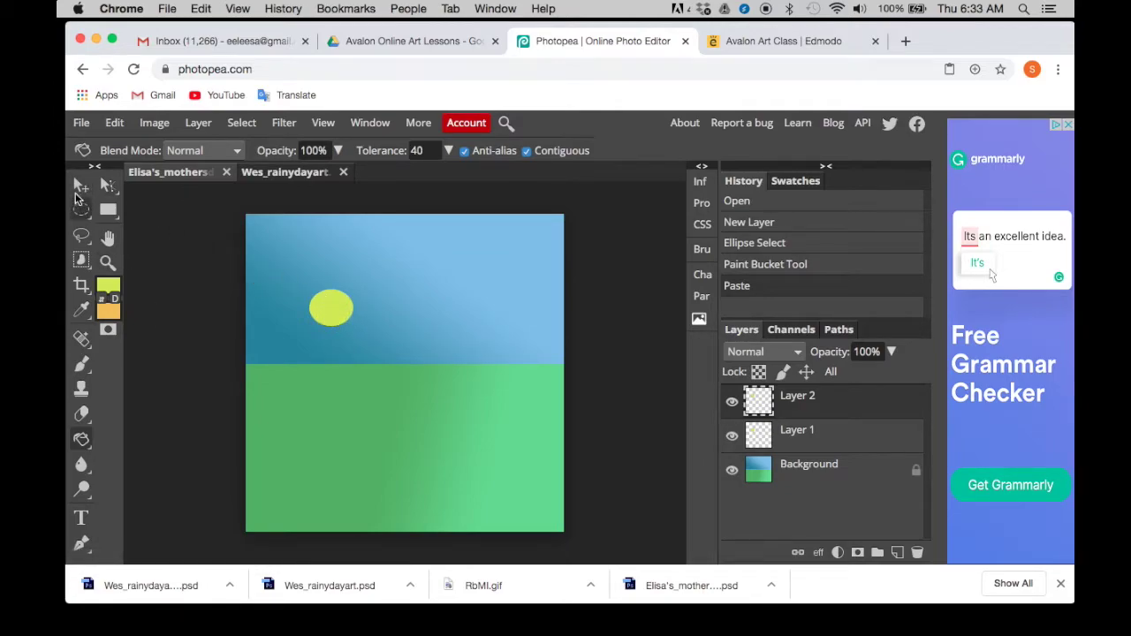
left_click(81, 186)
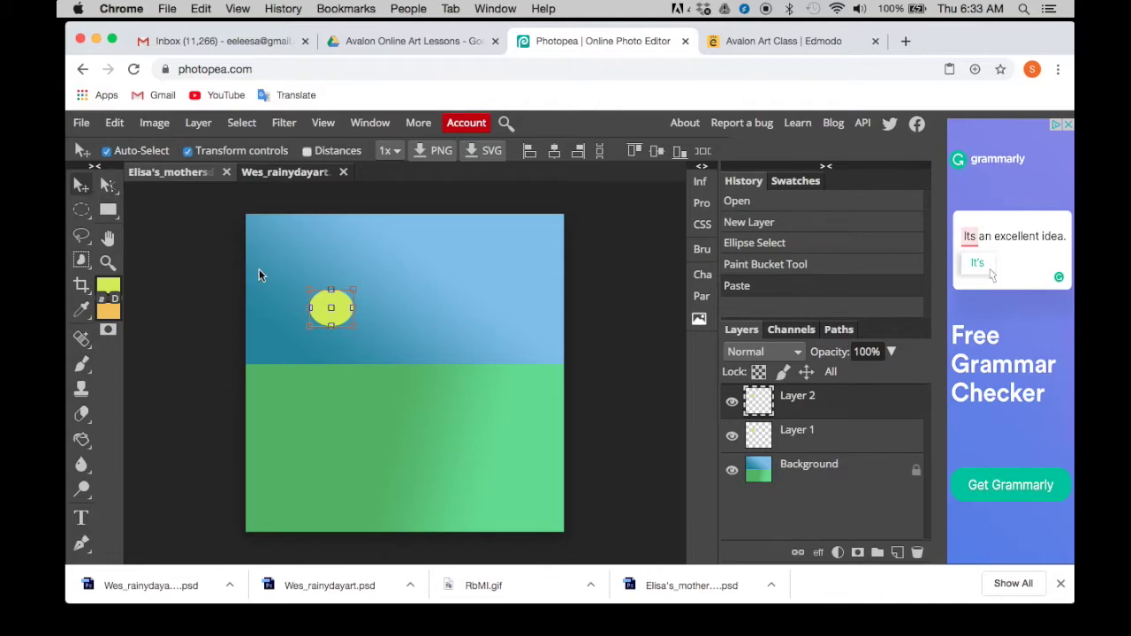
Position the first copy, then paste three more ellipses along the ring's bottom and right side.
left_click_drag(344, 322, 347, 353)
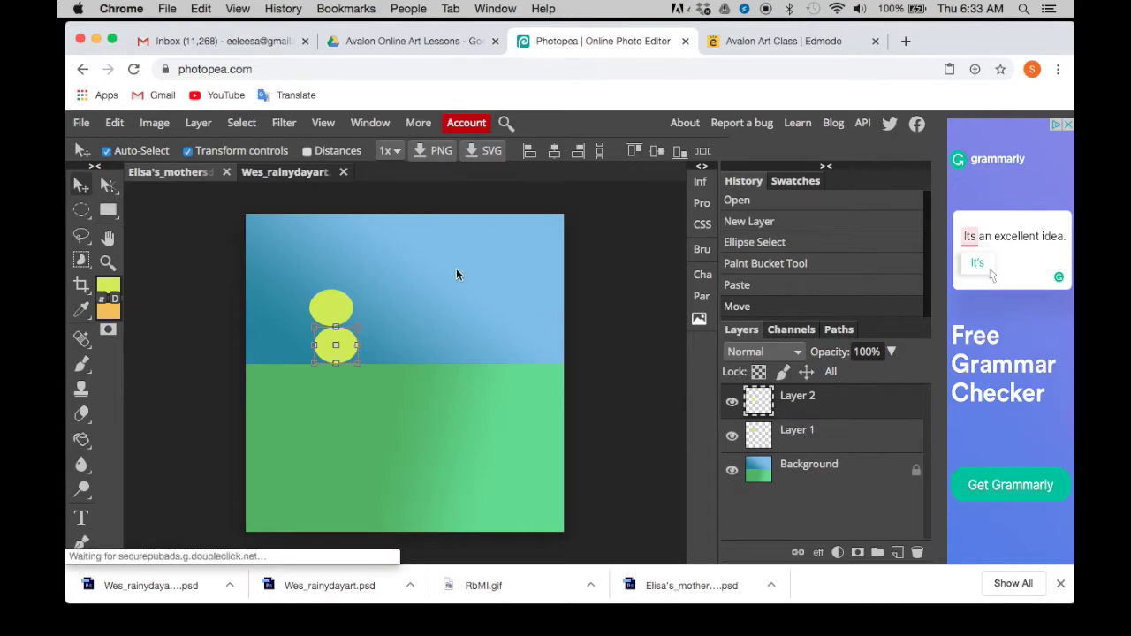
left_click(116, 125)
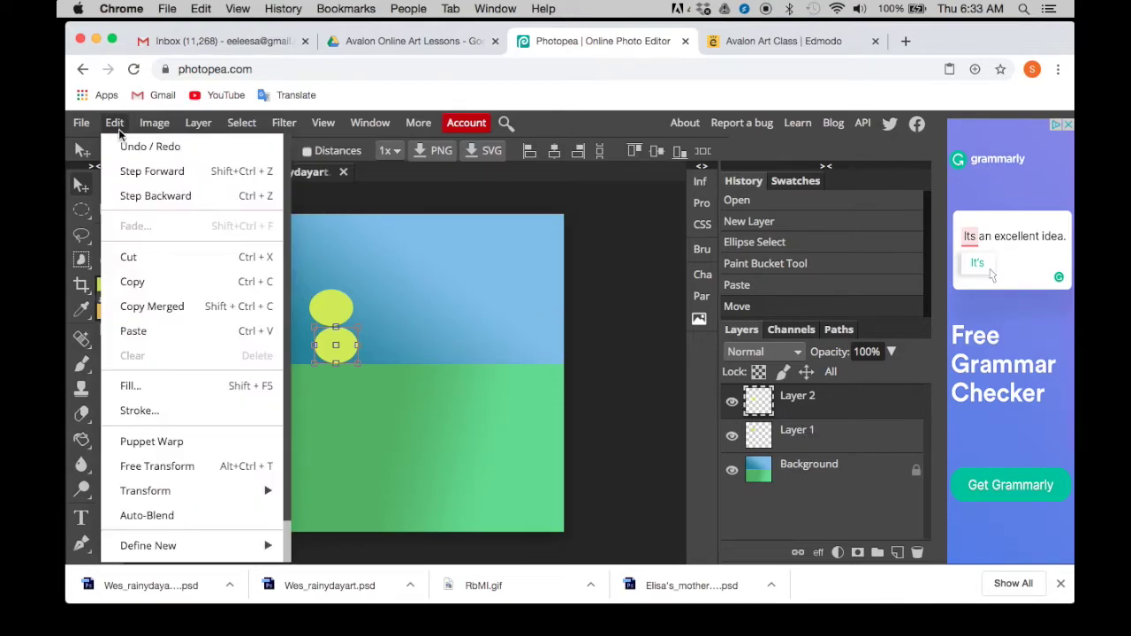
left_click(134, 331)
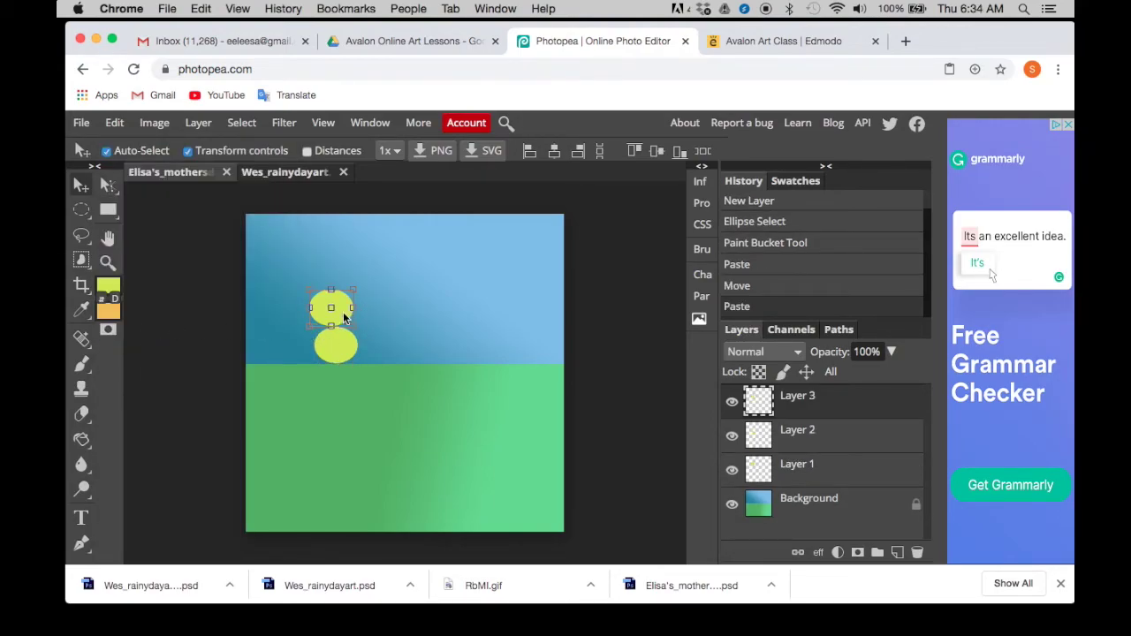
left_click_drag(340, 318, 382, 377)
left_click(114, 124)
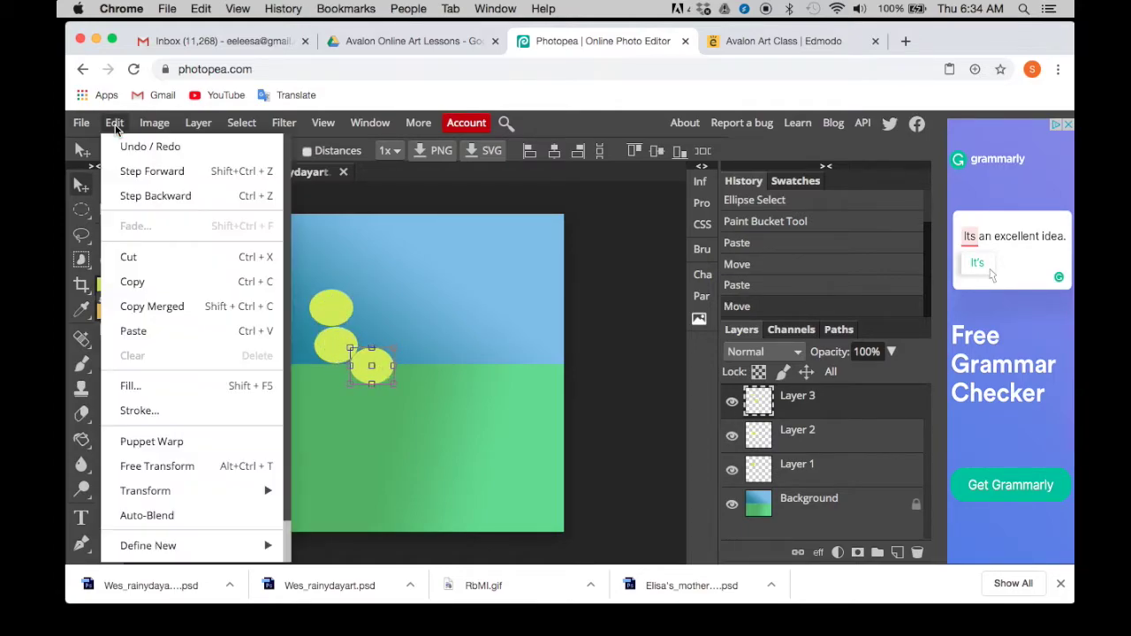
left_click(141, 331)
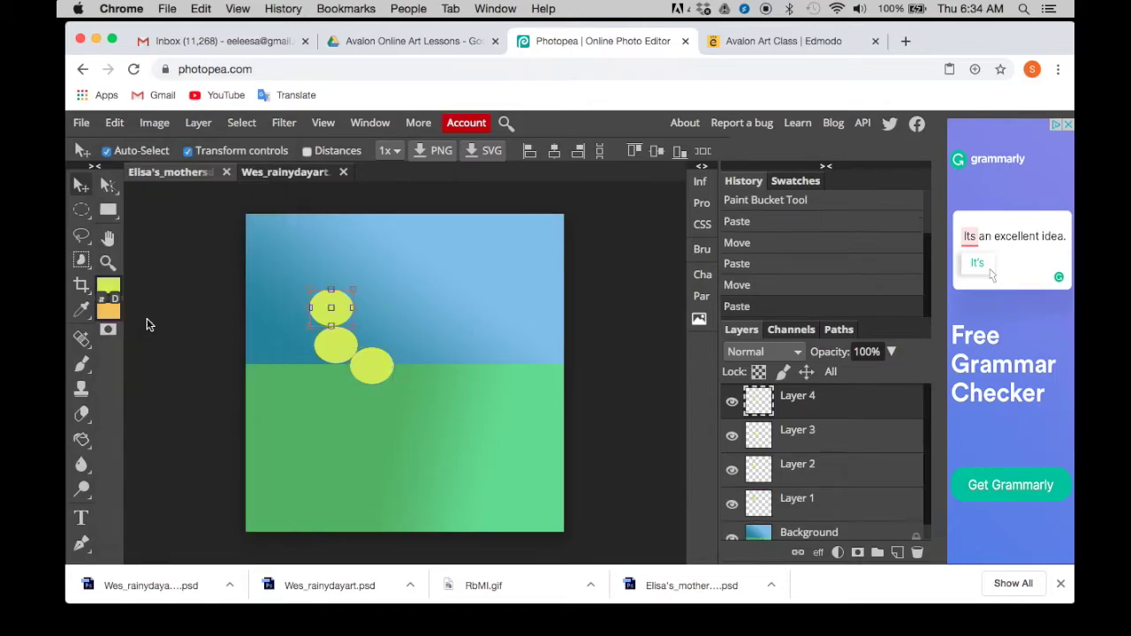
left_click_drag(337, 310, 419, 352)
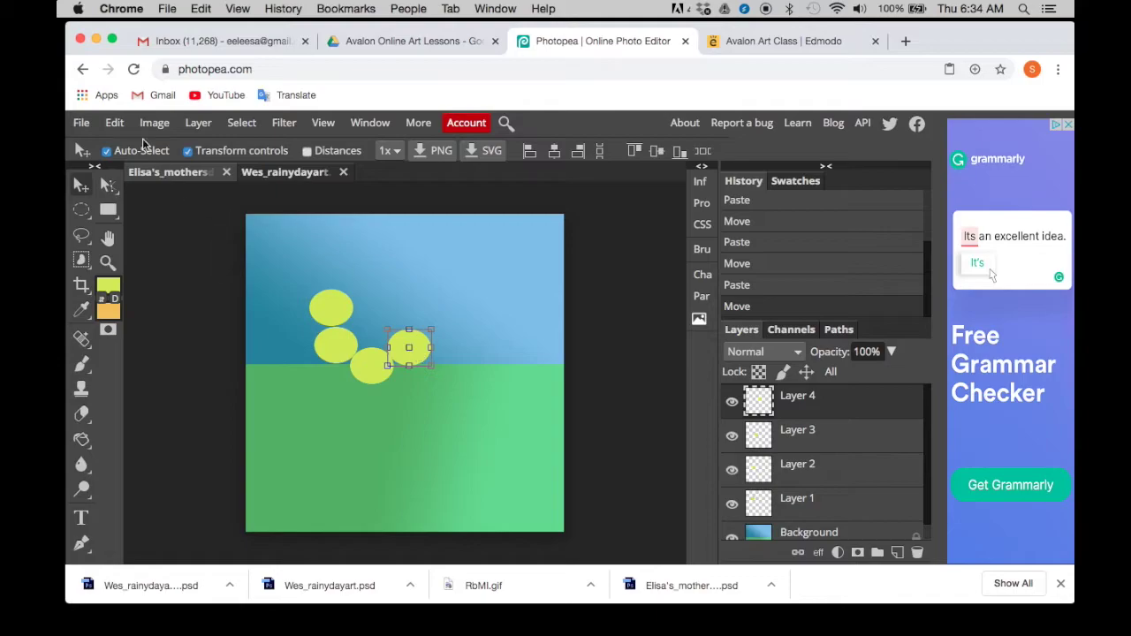
left_click(115, 124)
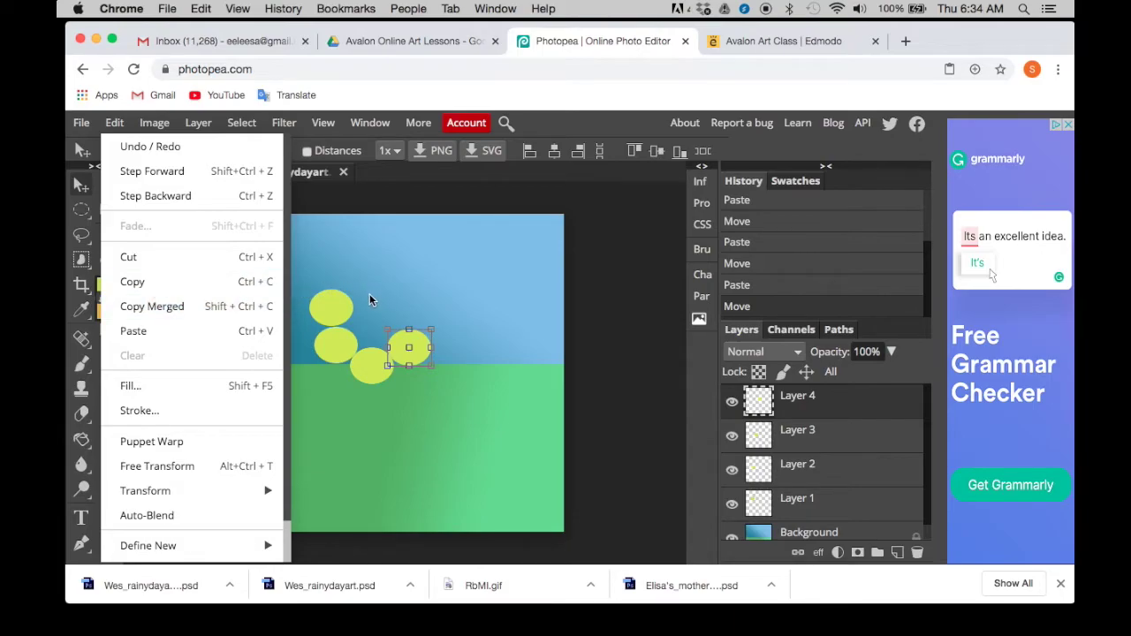
left_click(205, 332)
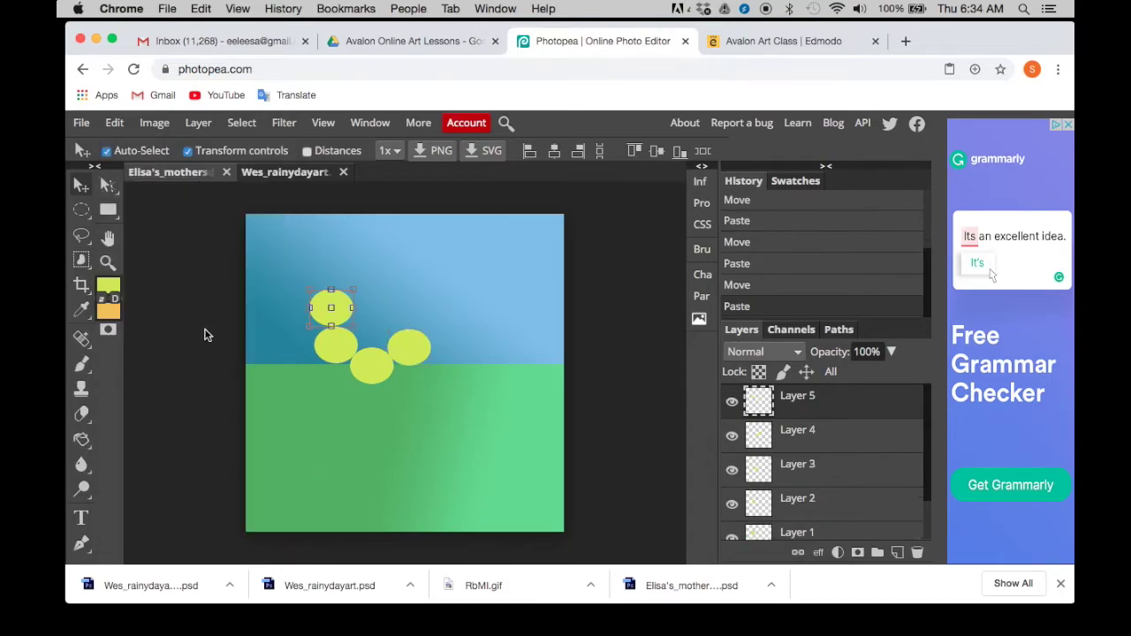
left_click_drag(346, 308, 420, 315)
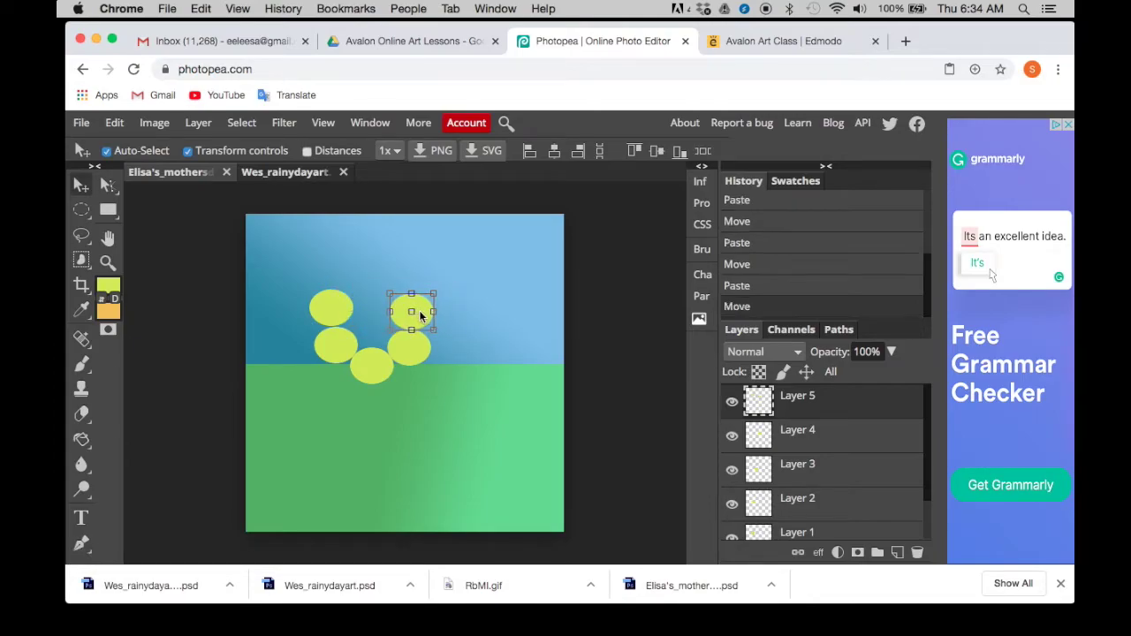
Paste two more ellipses and place them at the top and top-right, completing seven petals.
left_click(114, 122)
left_click(149, 332)
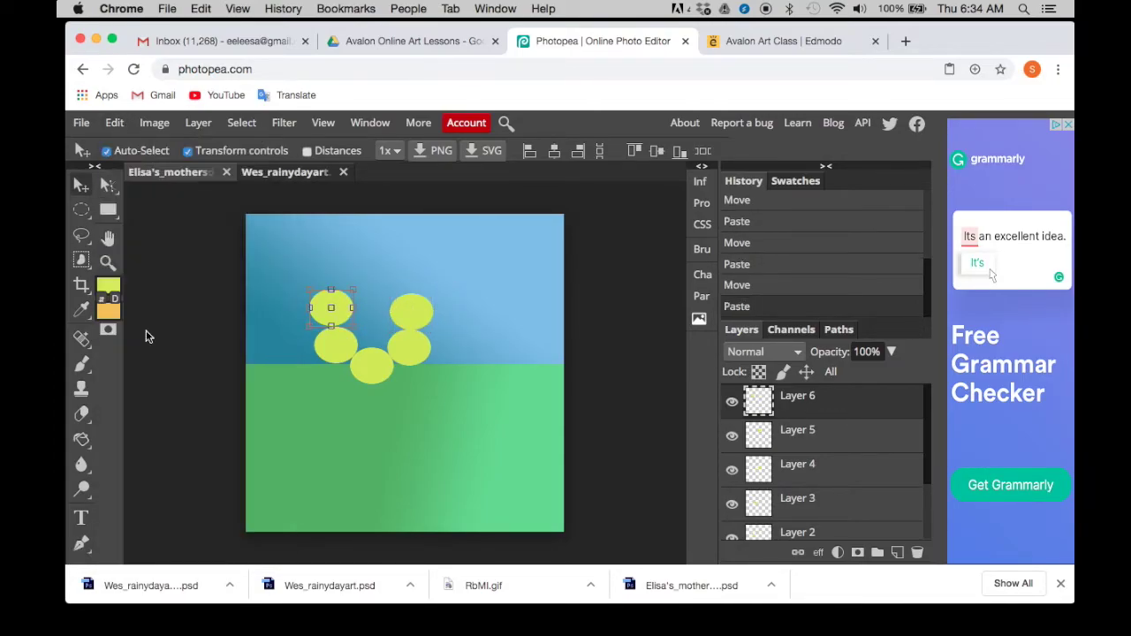
left_click_drag(341, 304, 373, 282)
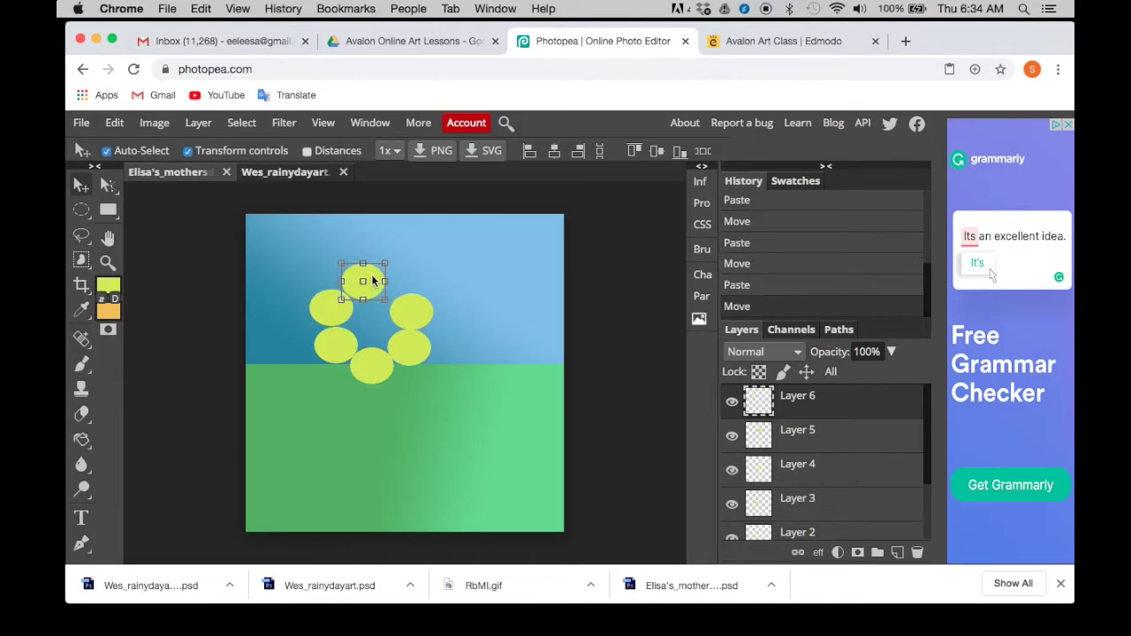
left_click(115, 123)
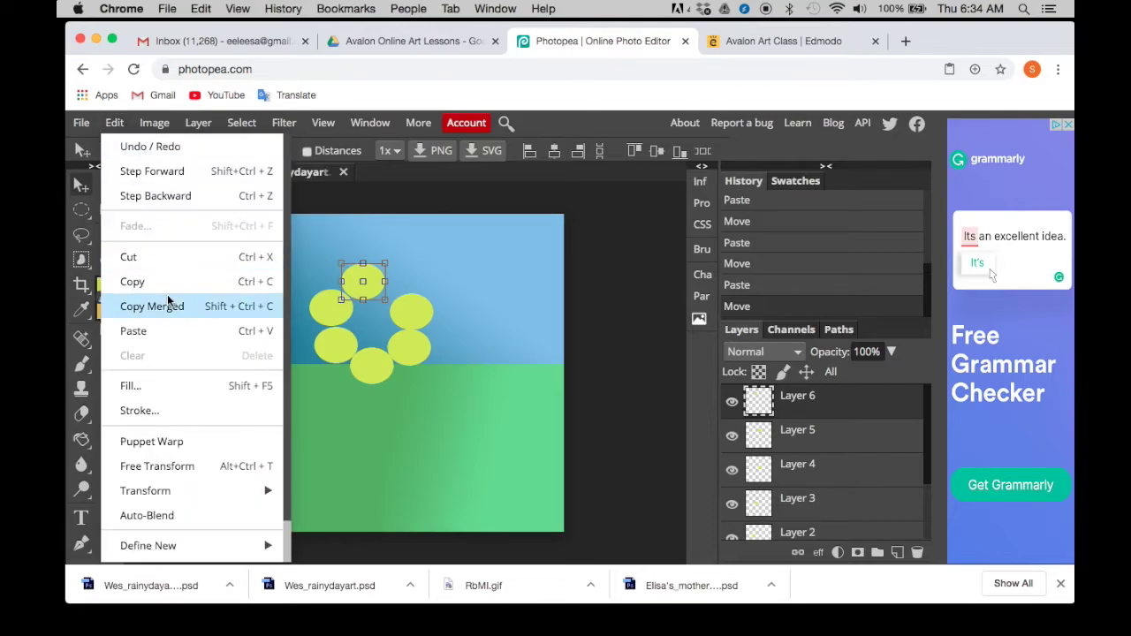
left_click(161, 336)
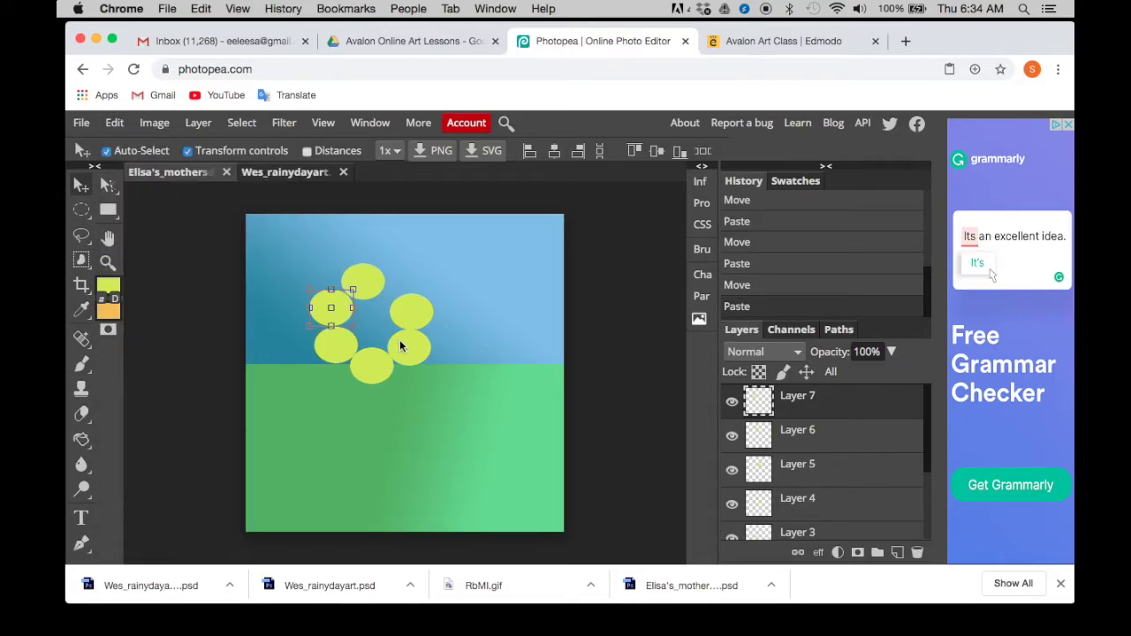
left_click_drag(344, 316, 404, 294)
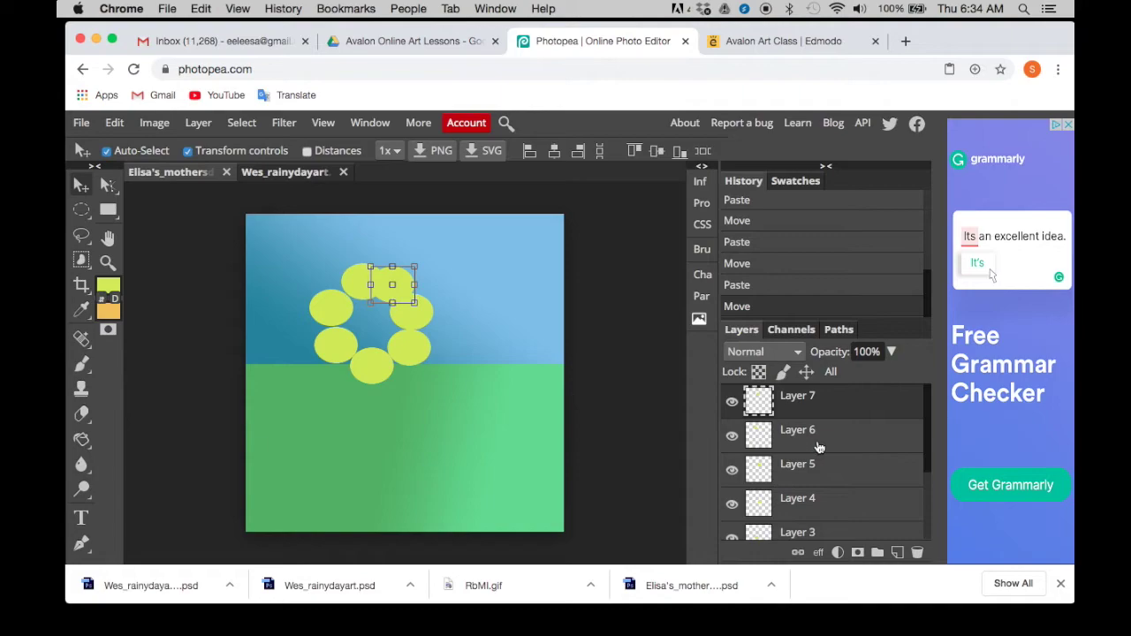
scroll(820, 451, "down", 2)
scroll(820, 452, "down", 1)
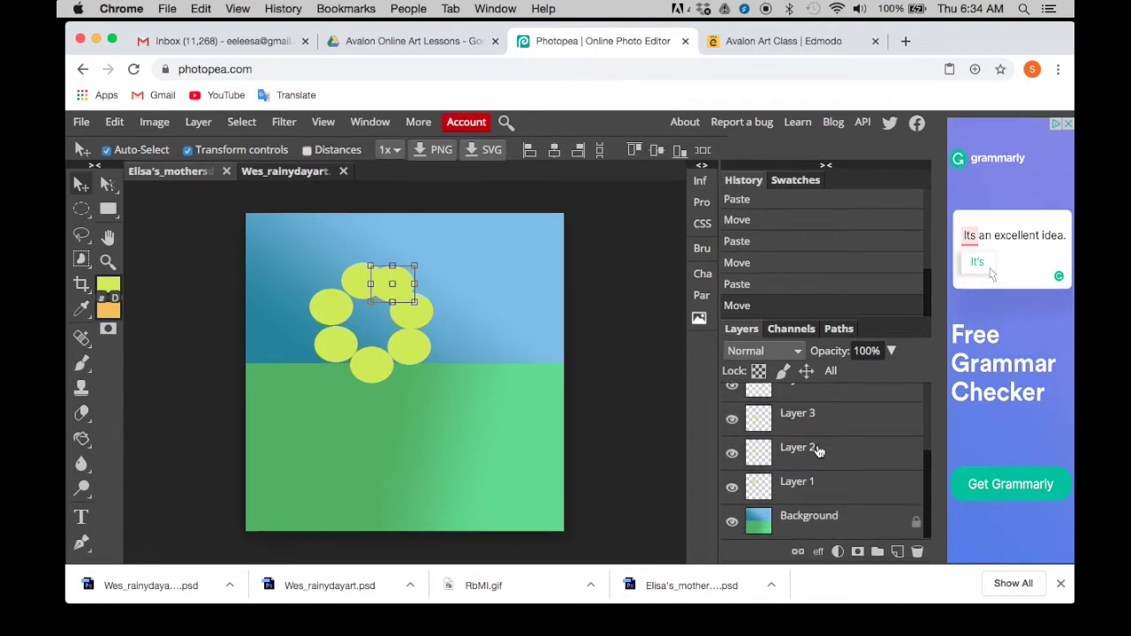
Shift Layer 1's left ellipse slightly to tighten the ring.
left_click(798, 484)
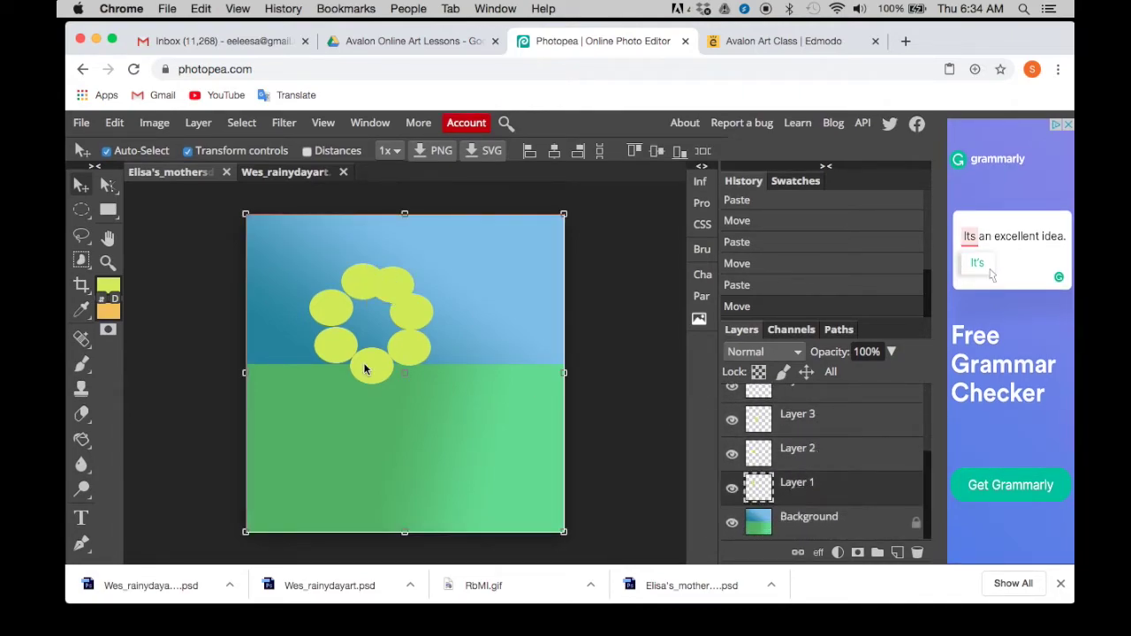
mouse_move(327, 309)
left_mouse_down()
mouse_move(318, 315)
mouse_move(328, 312)
left_mouse_up()
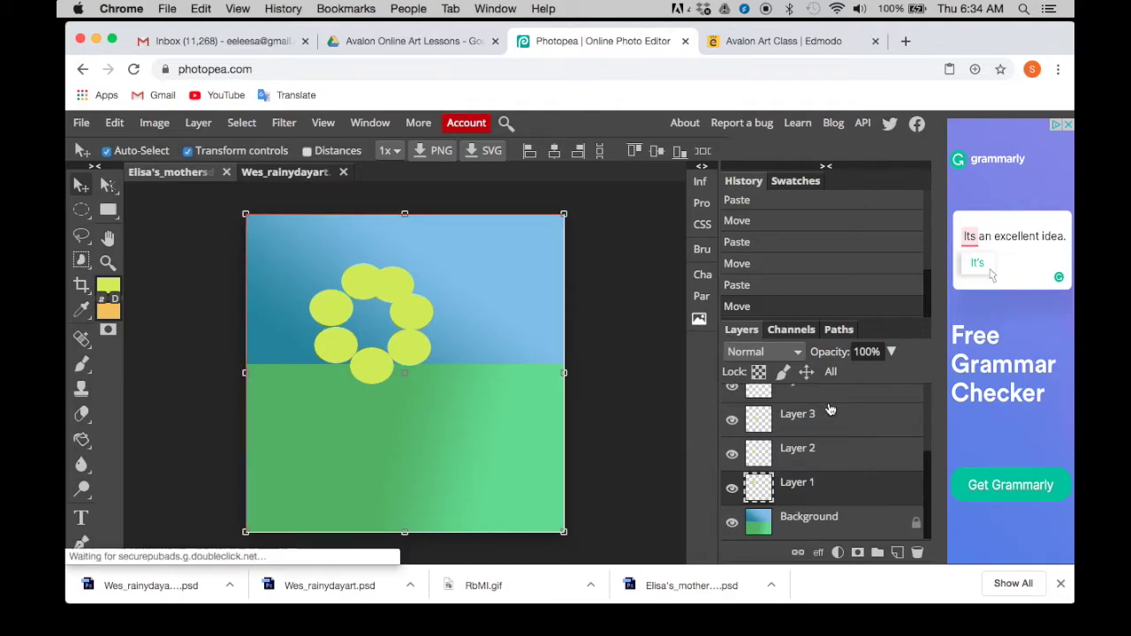
scroll(836, 466, "up", 1)
scroll(836, 465, "up", 2)
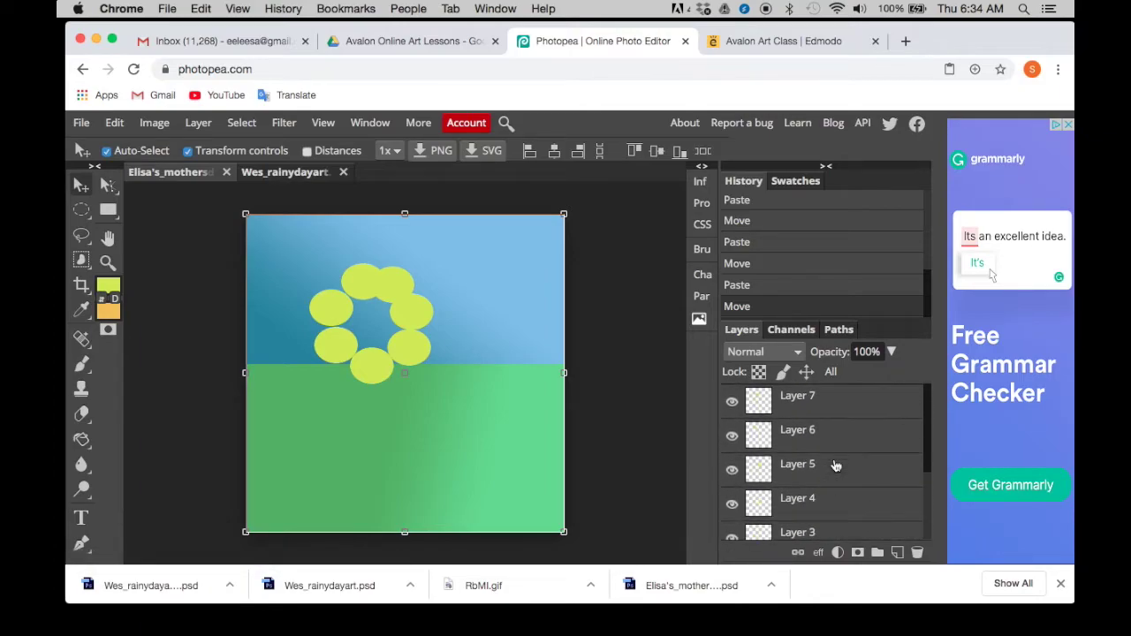
scroll(836, 466, "down", 3)
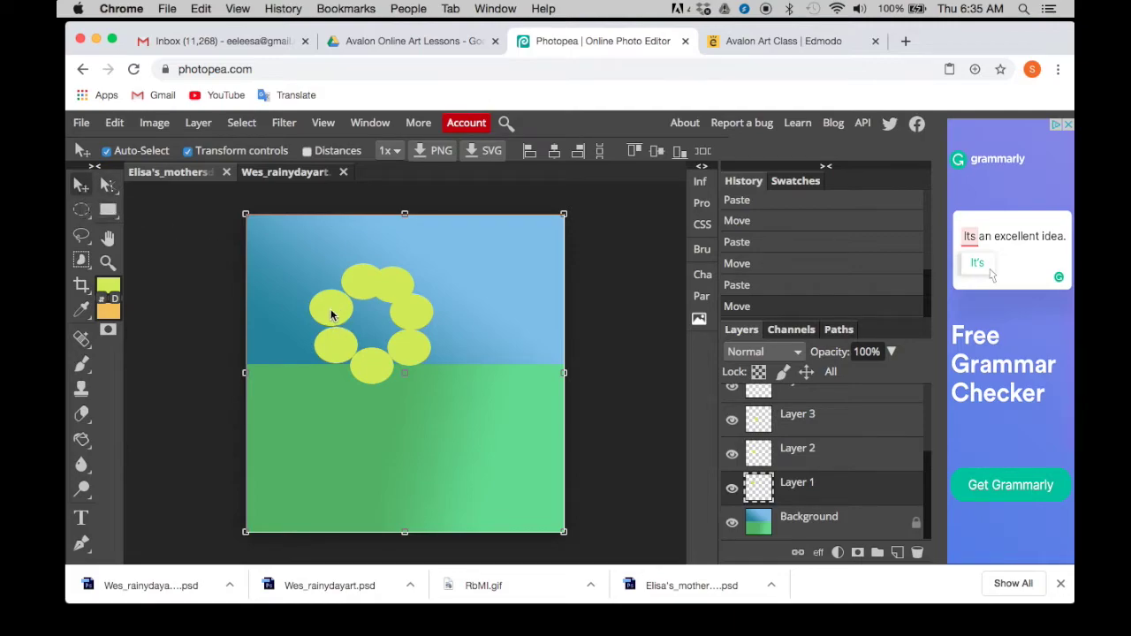
mouse_move(331, 315)
left_mouse_down()
mouse_move(322, 320)
mouse_move(313, 296)
mouse_move(349, 335)
mouse_move(304, 286)
mouse_move(327, 312)
left_mouse_up()
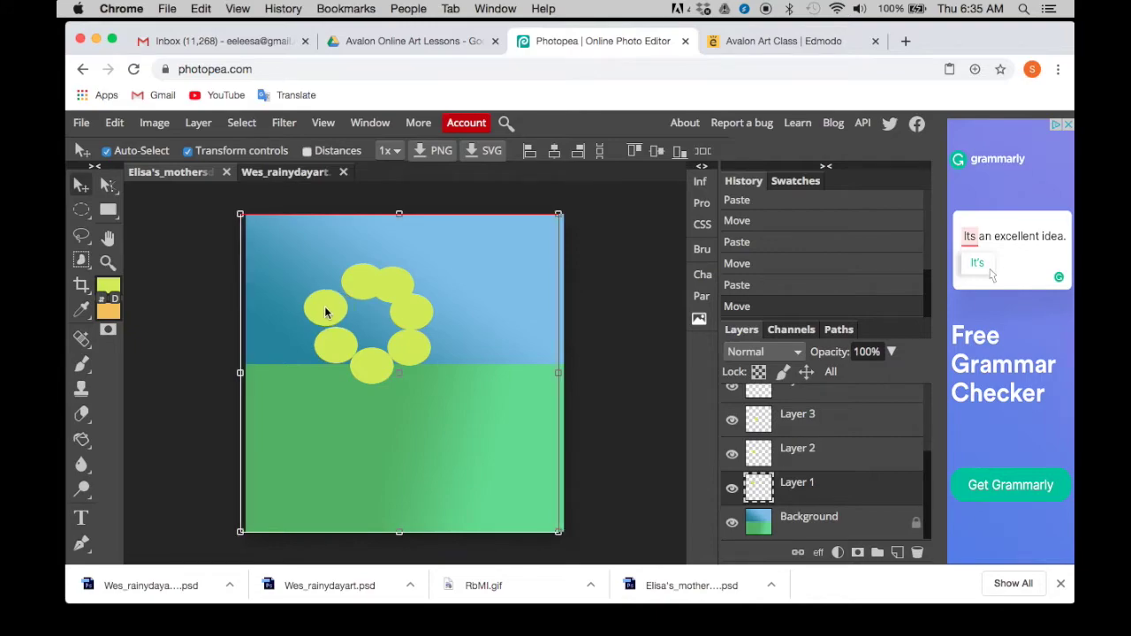
Nudge the Layer 2, 3 and 4 ellipses slightly upward into a tighter ring.
left_click(838, 458)
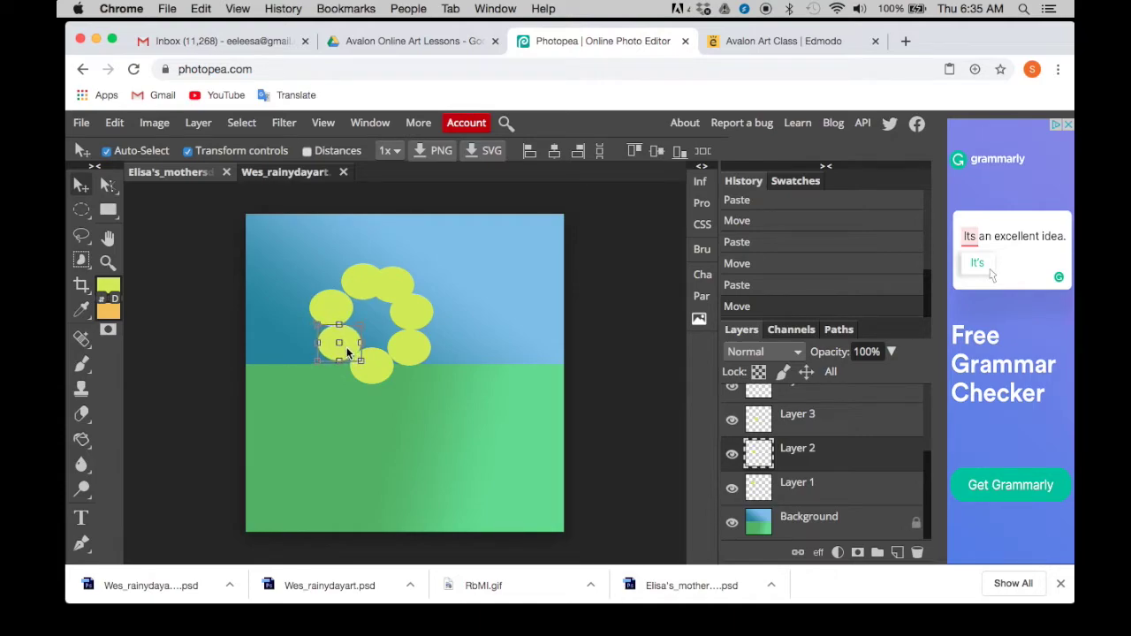
left_click_drag(345, 349, 347, 347)
left_click(347, 352)
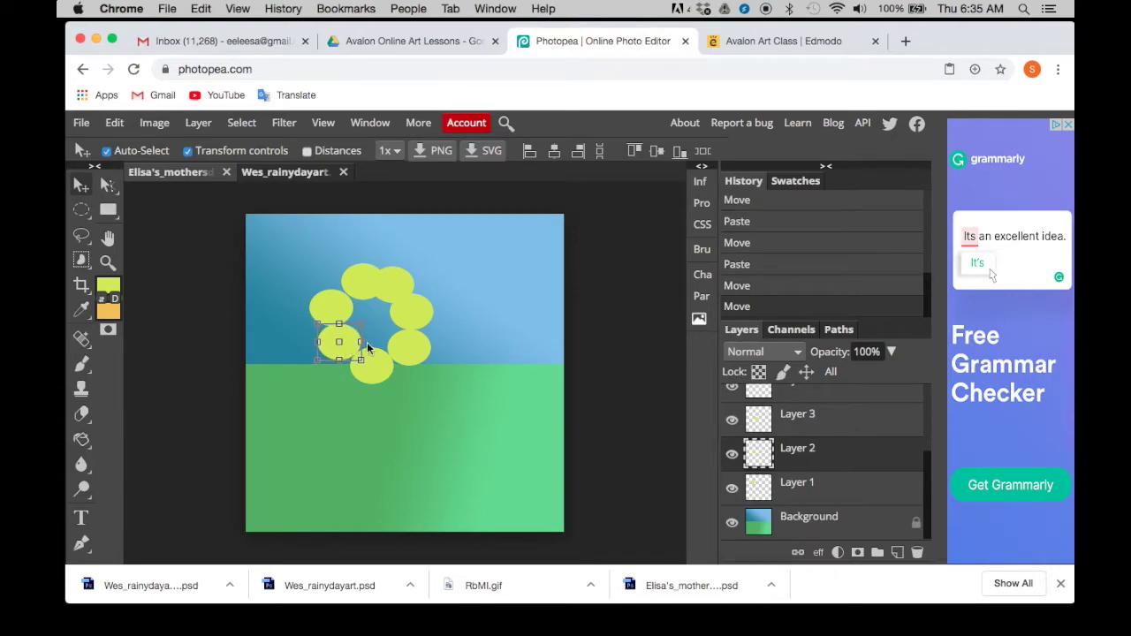
left_click(833, 424)
key("Up")
key("Up")
key("Up")
key("Up")
key("Up")
key("Up")
key("Up")
key("Up")
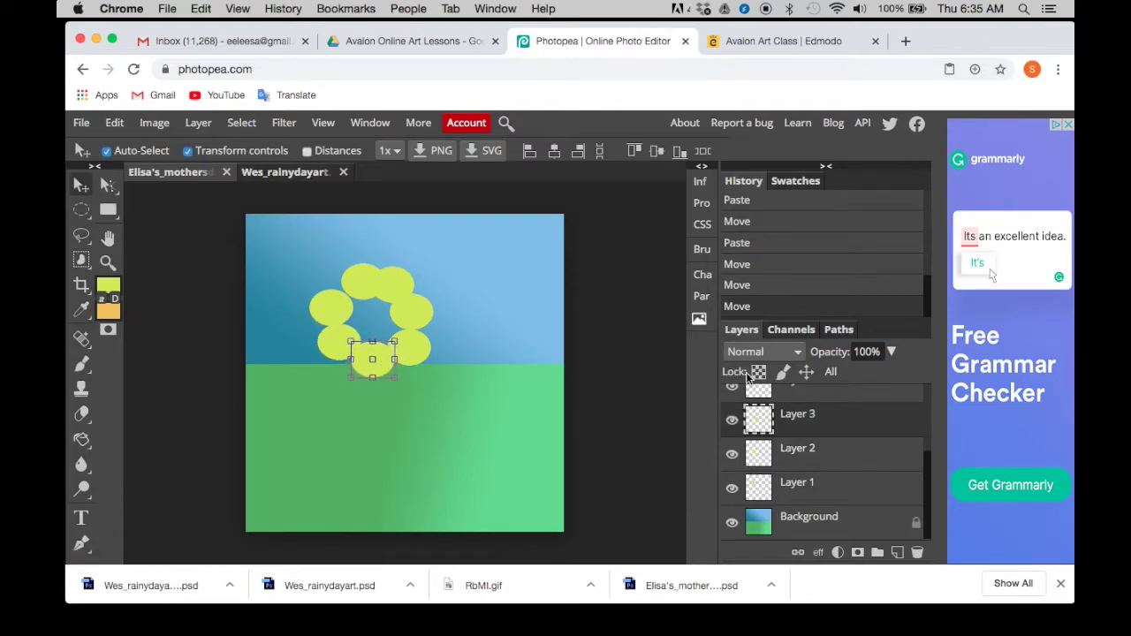
scroll(804, 433, "up", 1)
scroll(809, 433, "up", 1)
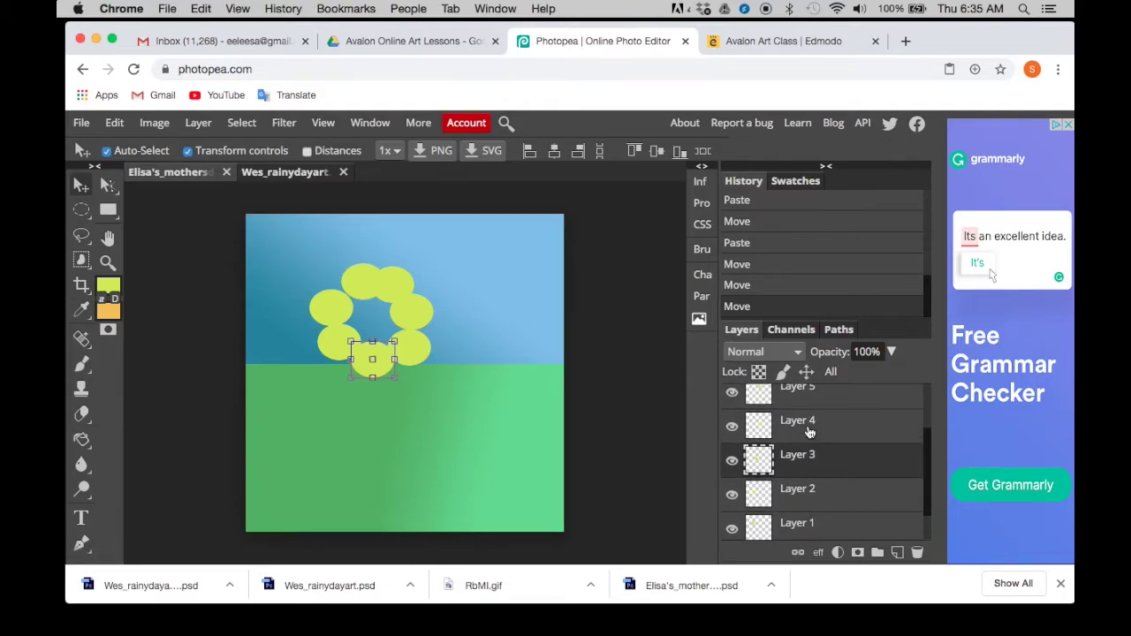
left_click(810, 432)
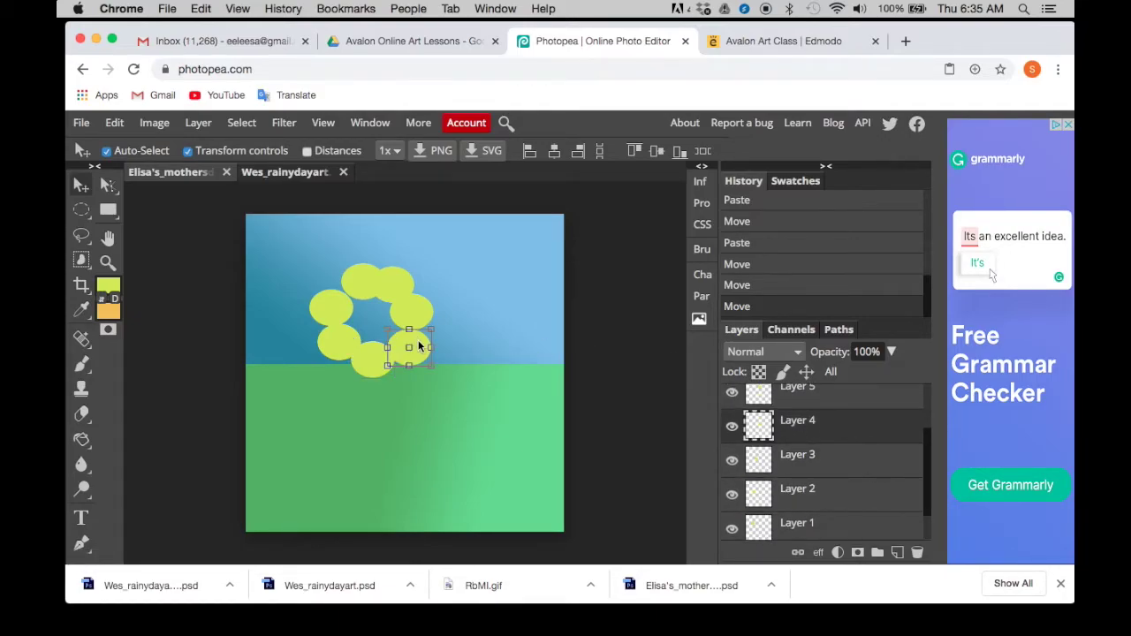
left_click_drag(419, 346, 420, 341)
scroll(832, 432, "up", 1)
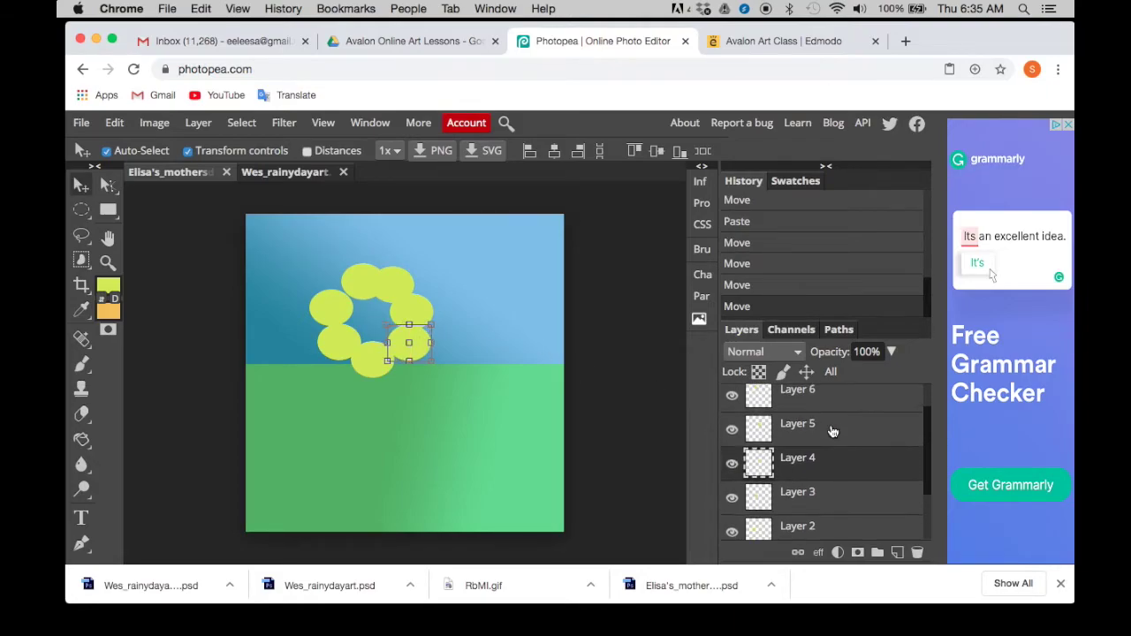
Nudge the Layer 5 petal slightly right and move the Layer 6 petal into the top-left gap.
double_click(832, 430)
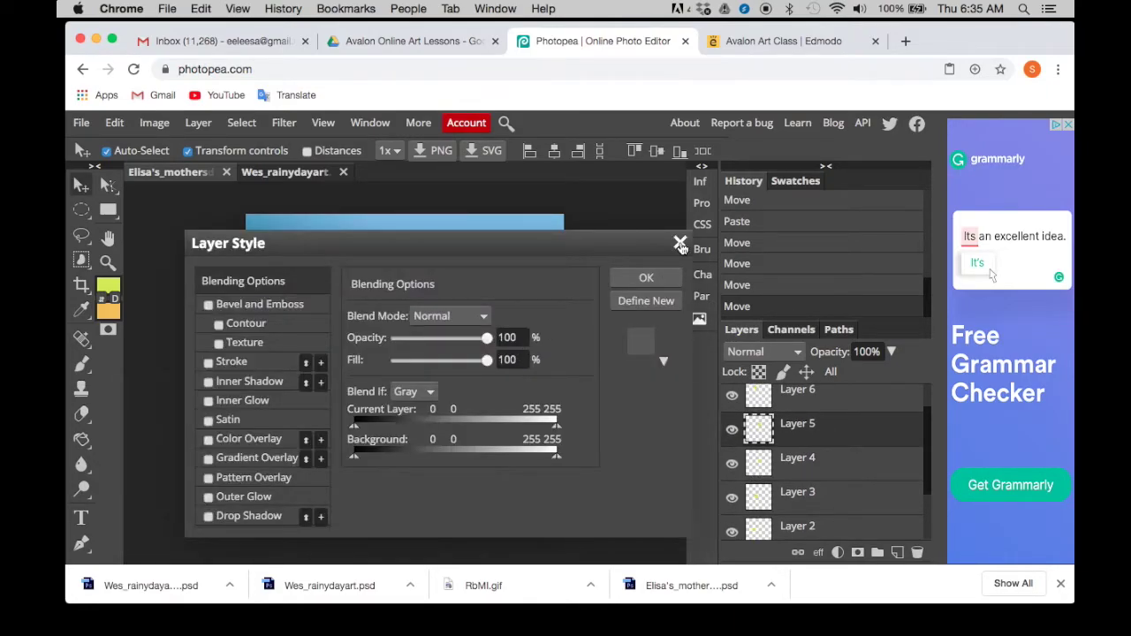
left_click(680, 244)
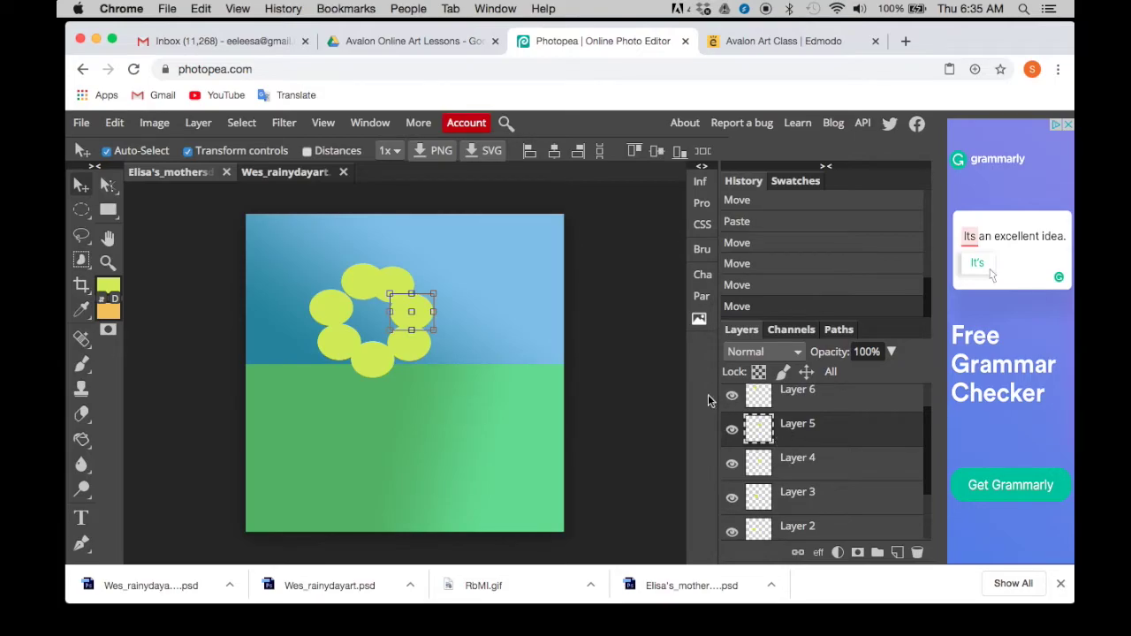
left_click_drag(416, 305, 419, 307)
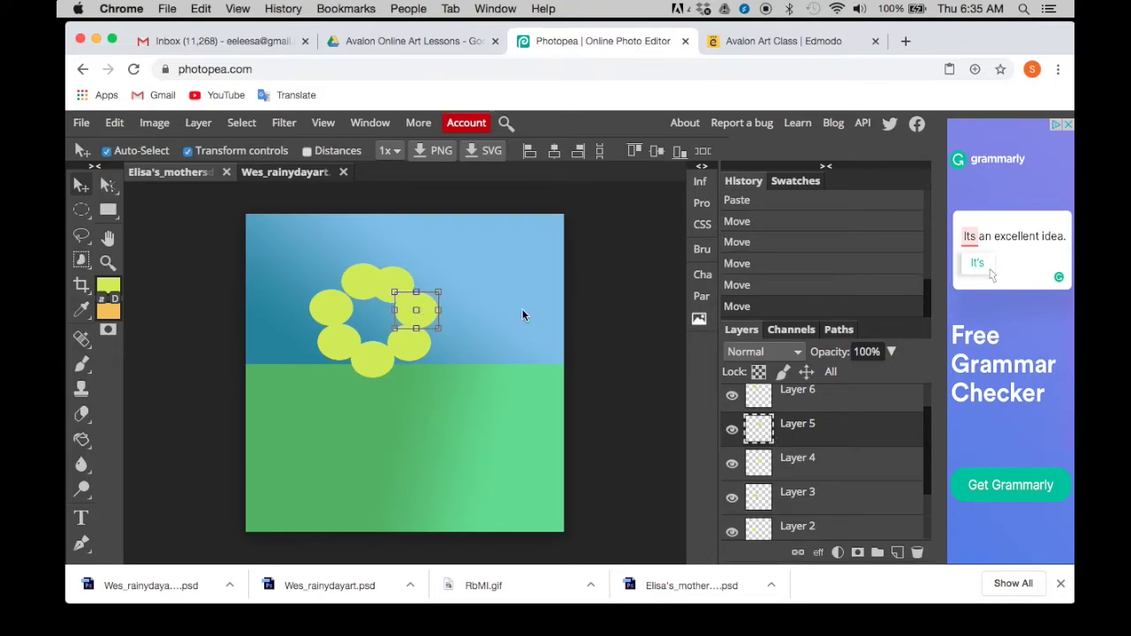
left_click(821, 403)
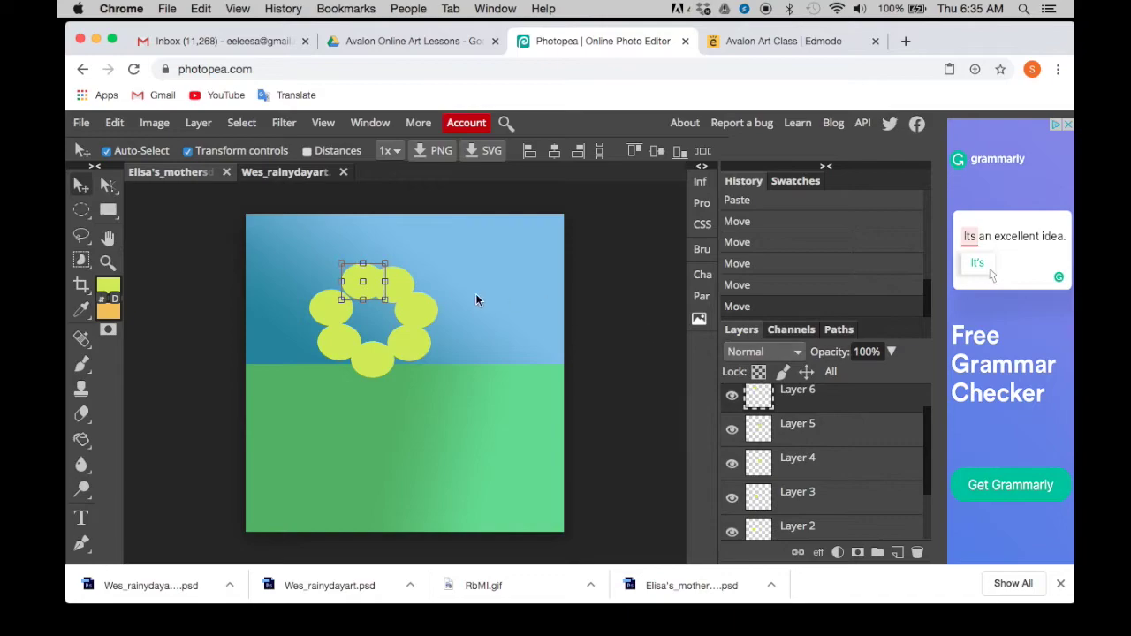
left_click(368, 283)
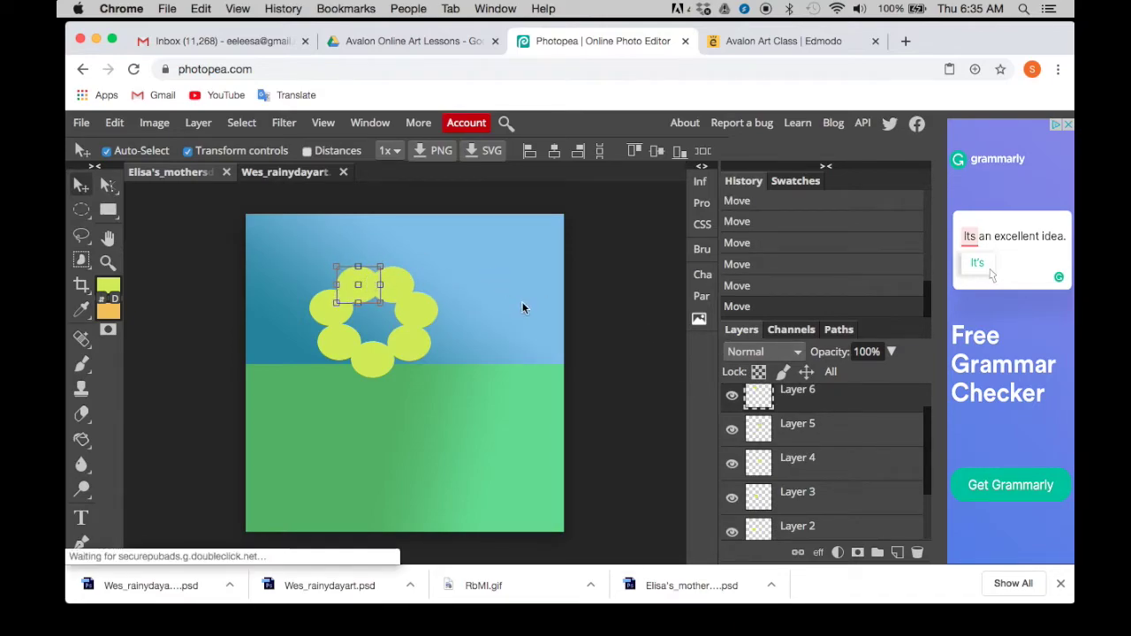
scroll(870, 458, "up", 1)
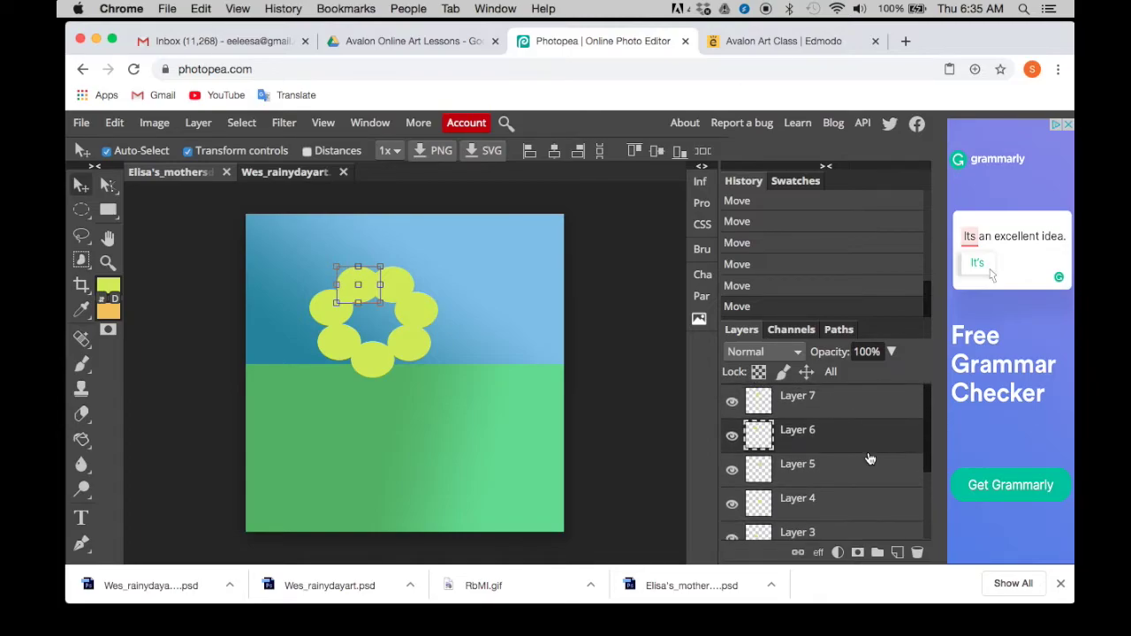
left_click(849, 406)
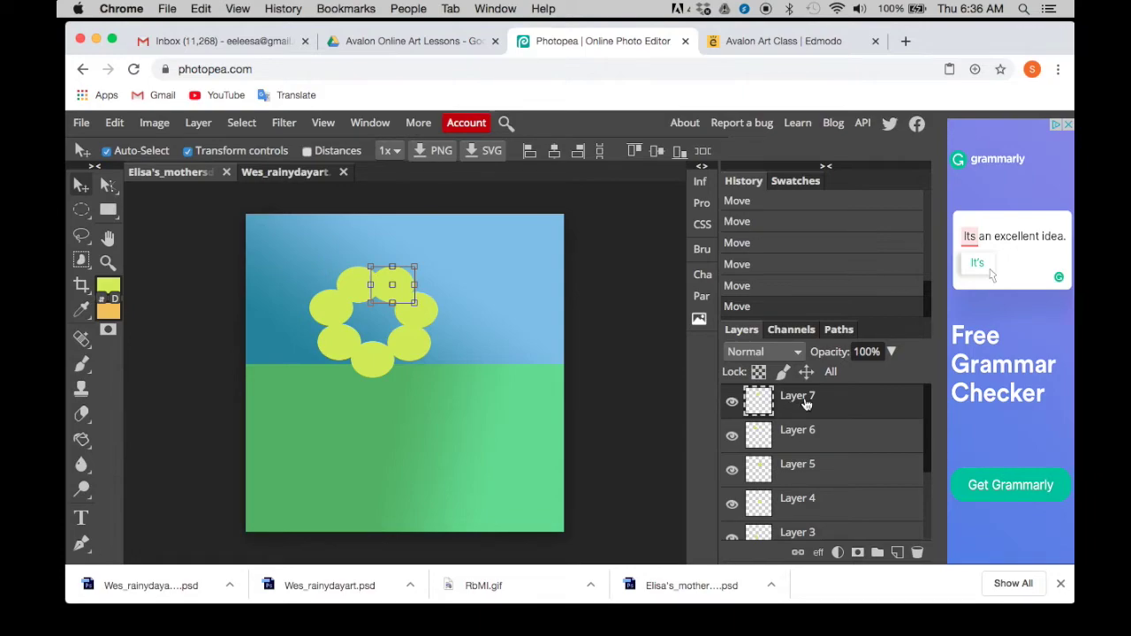
left_click(843, 448)
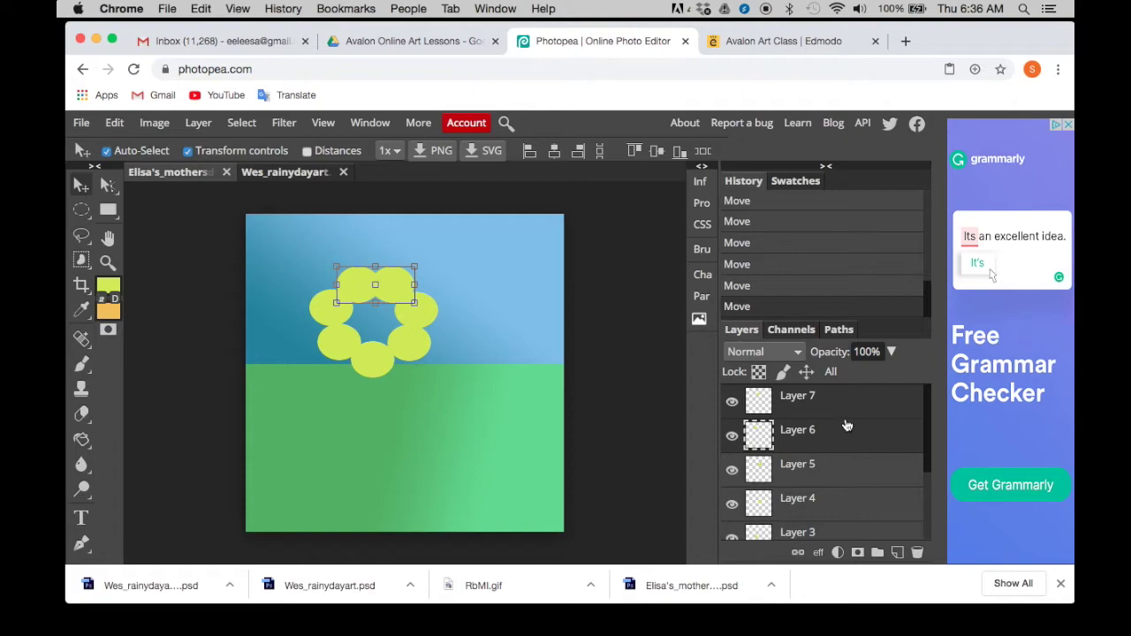
left_click(842, 478)
scroll(842, 478, "down", 3)
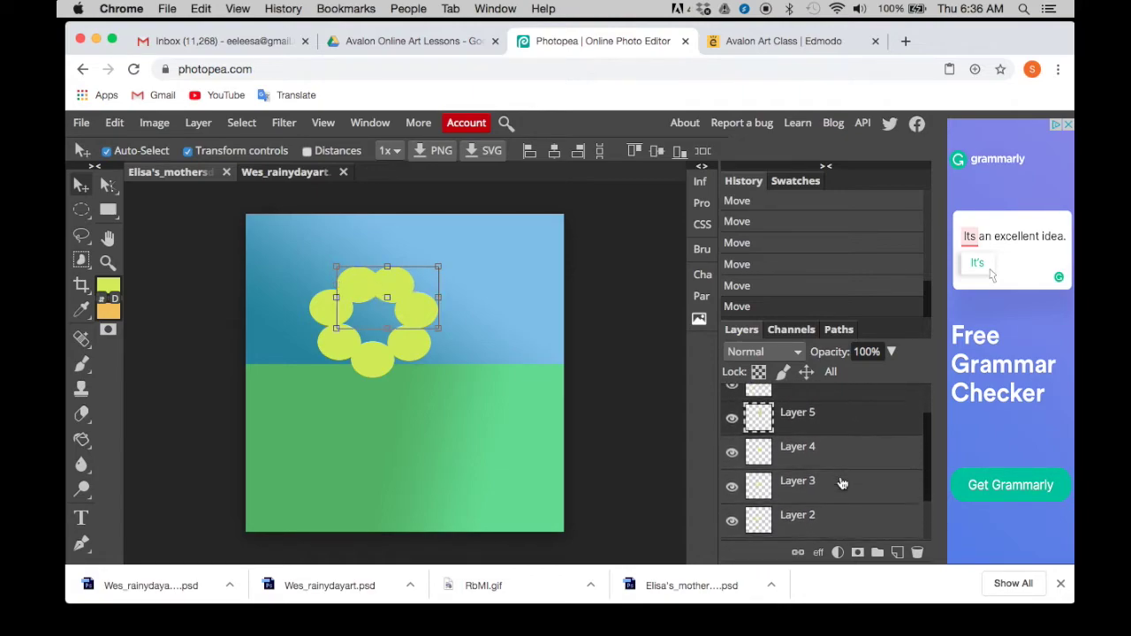
left_click(842, 451)
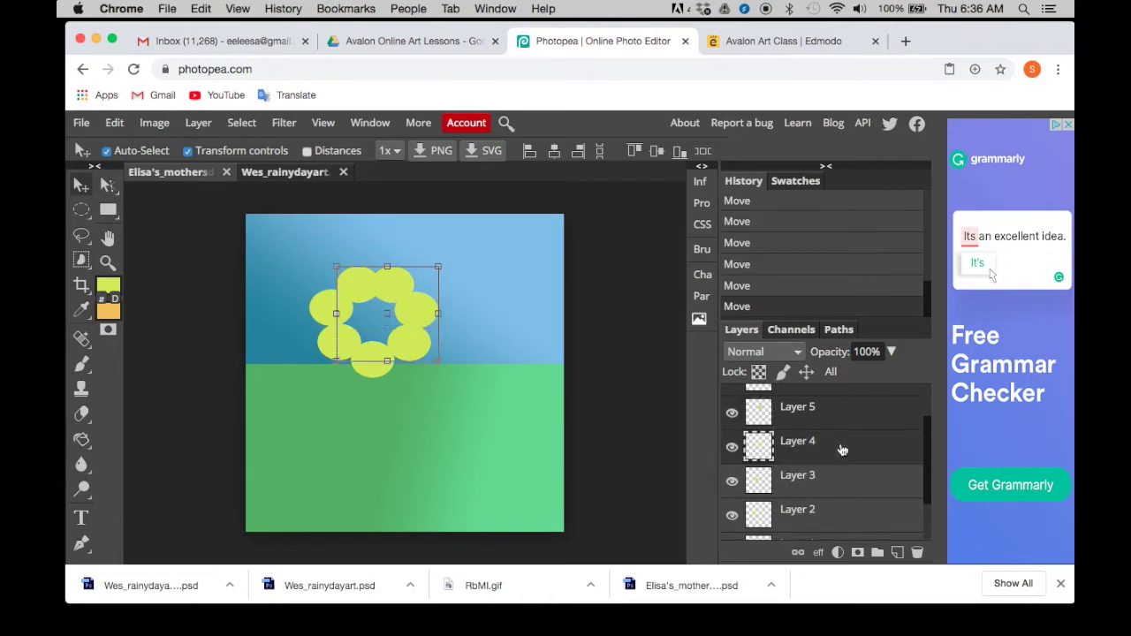
scroll(842, 451, "down", 2)
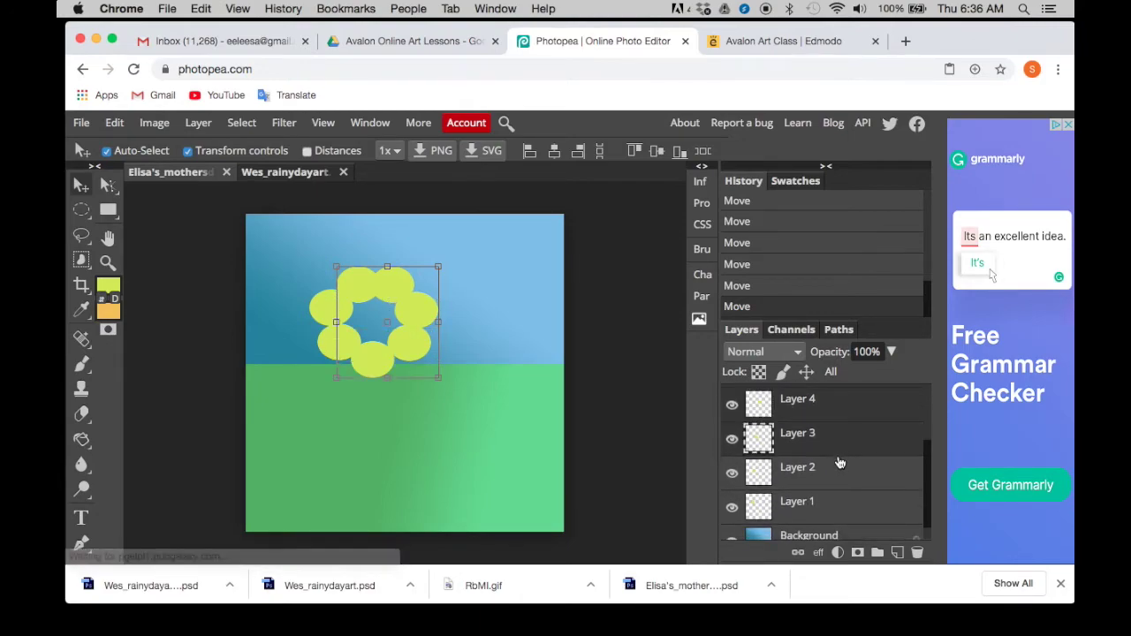
left_click(834, 475)
scroll(834, 476, "down", 1)
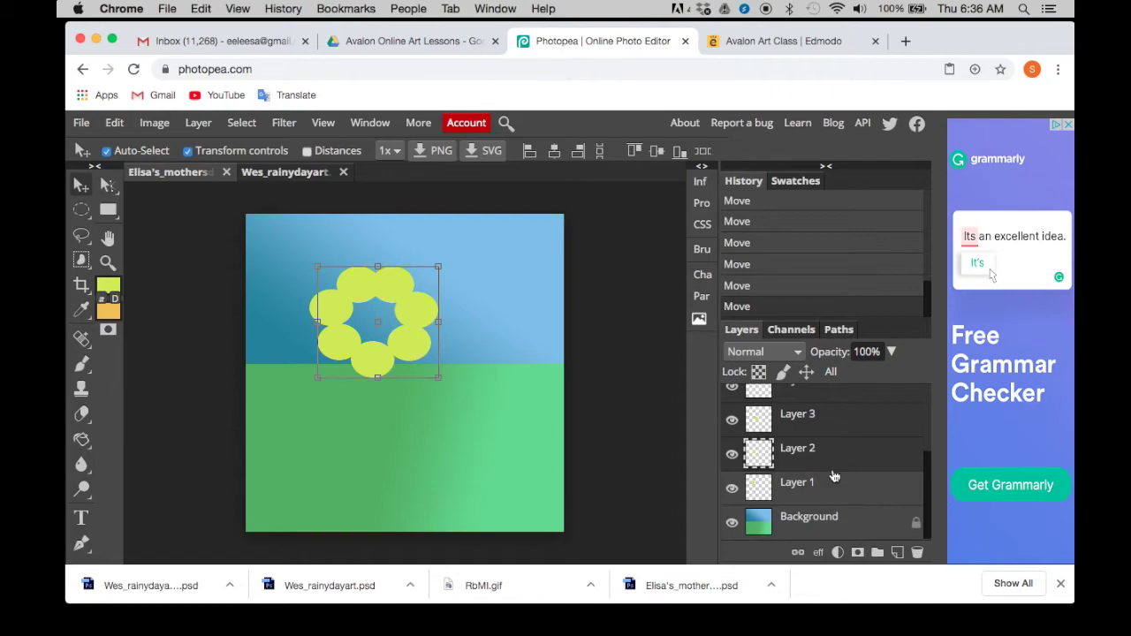
left_click(834, 485)
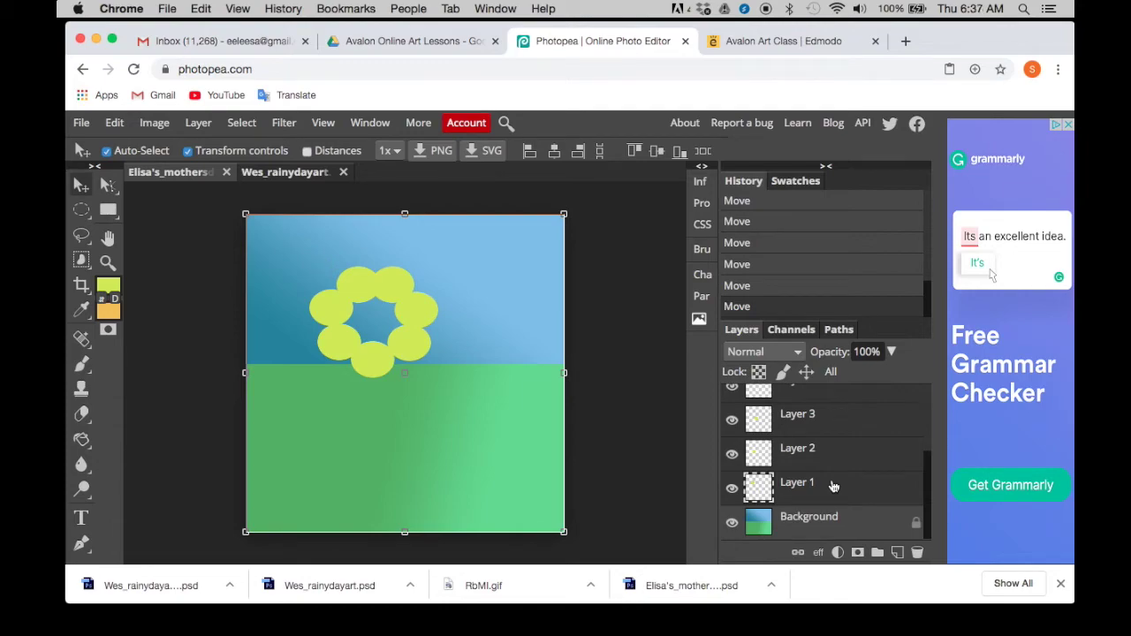
scroll(833, 485, "up", 5)
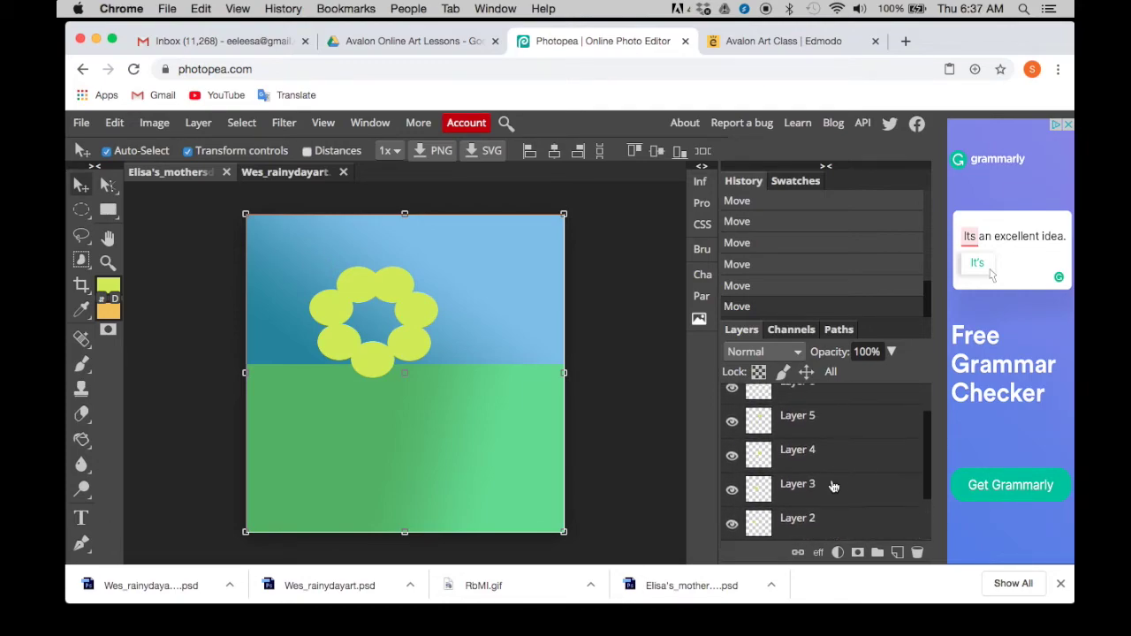
scroll(833, 485, "down", 5)
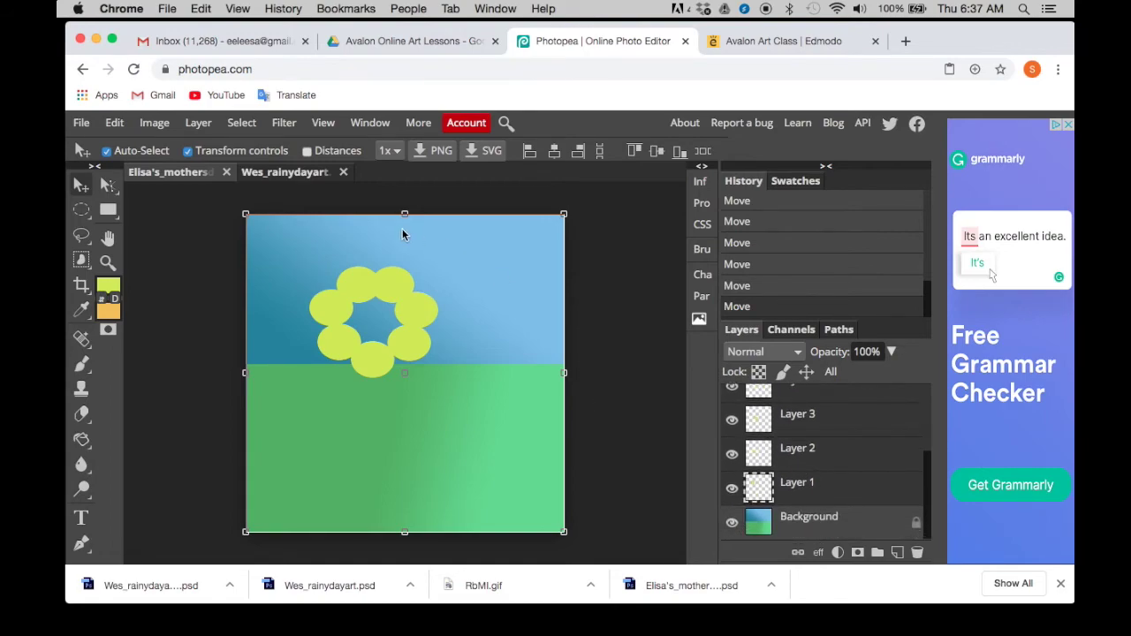
Combine the seven petal layers into one Layer 7 with Layer > Merge Layers.
left_click(199, 126)
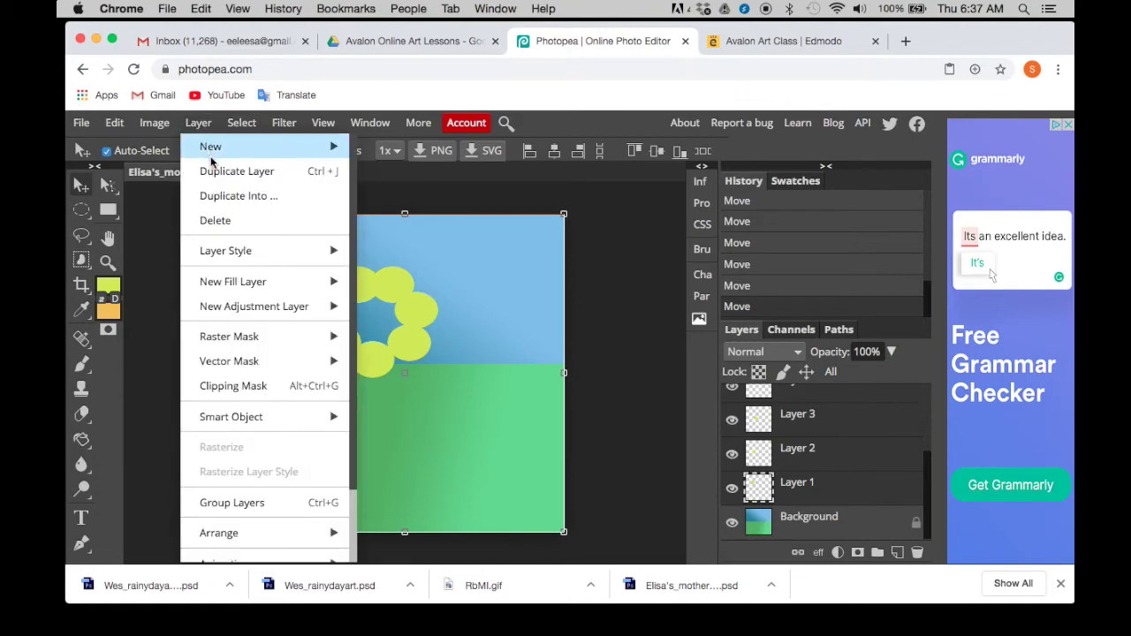
scroll(235, 279, "down", 3)
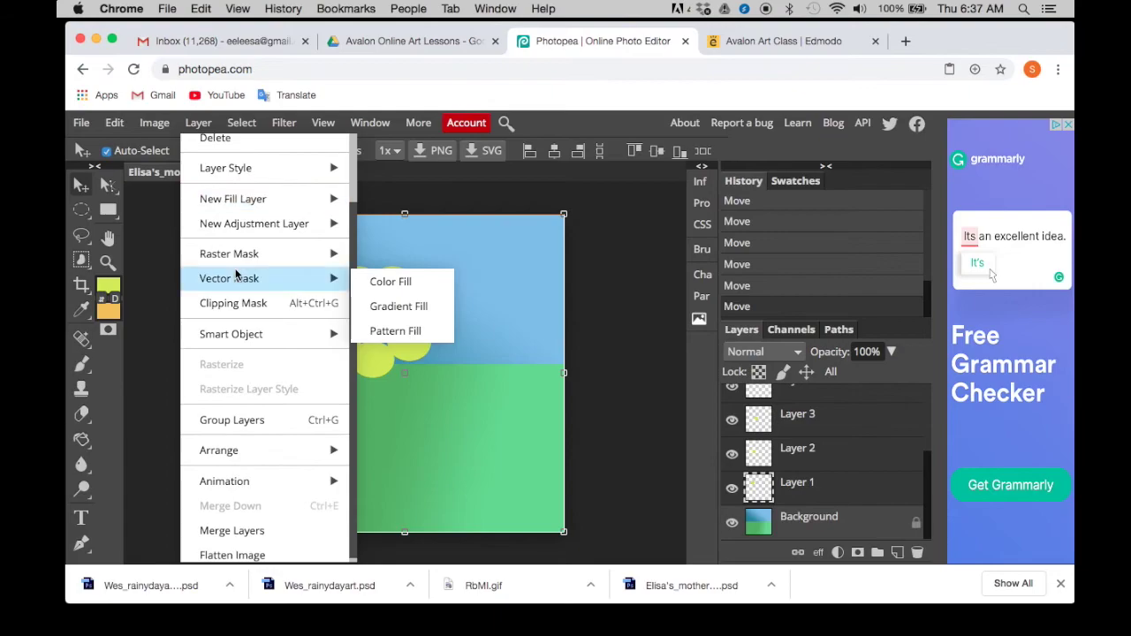
mouse_move(236, 275)
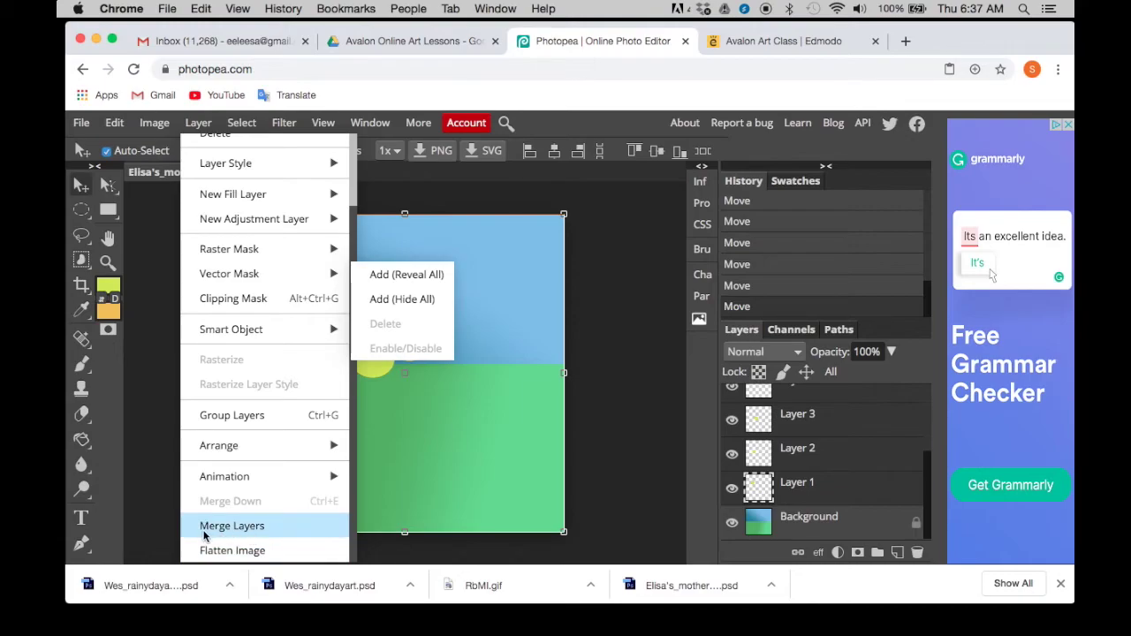
left_click(265, 528)
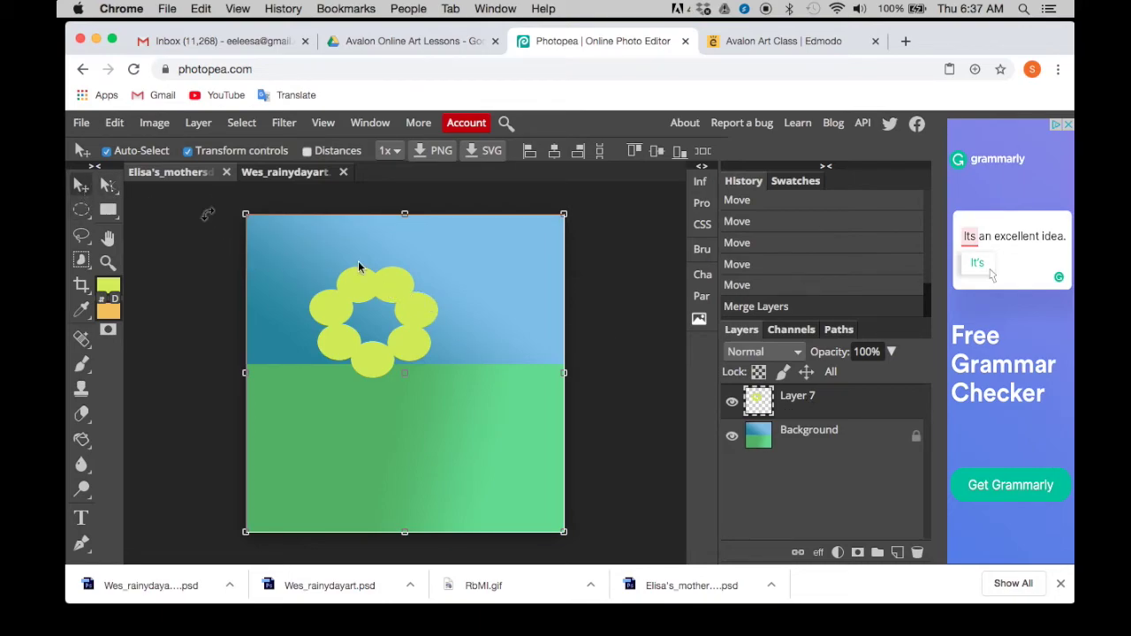
Move the Layer 7 petal ring down onto the horizon, begin a free transform, and dismiss the password notice.
left_click_drag(398, 292, 421, 327)
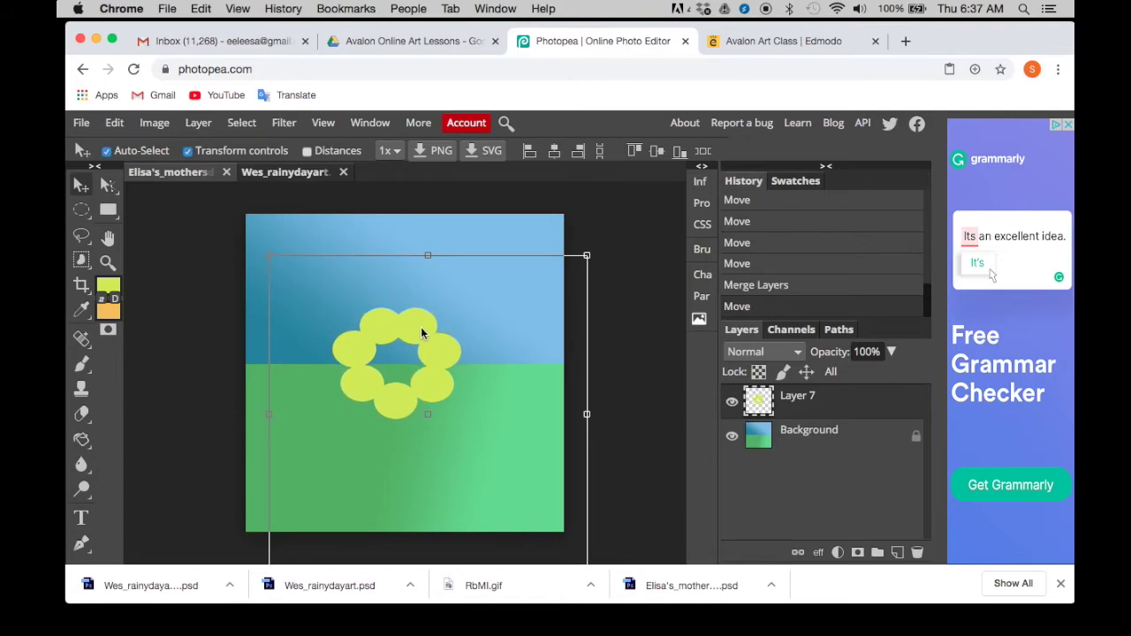
left_click(81, 209)
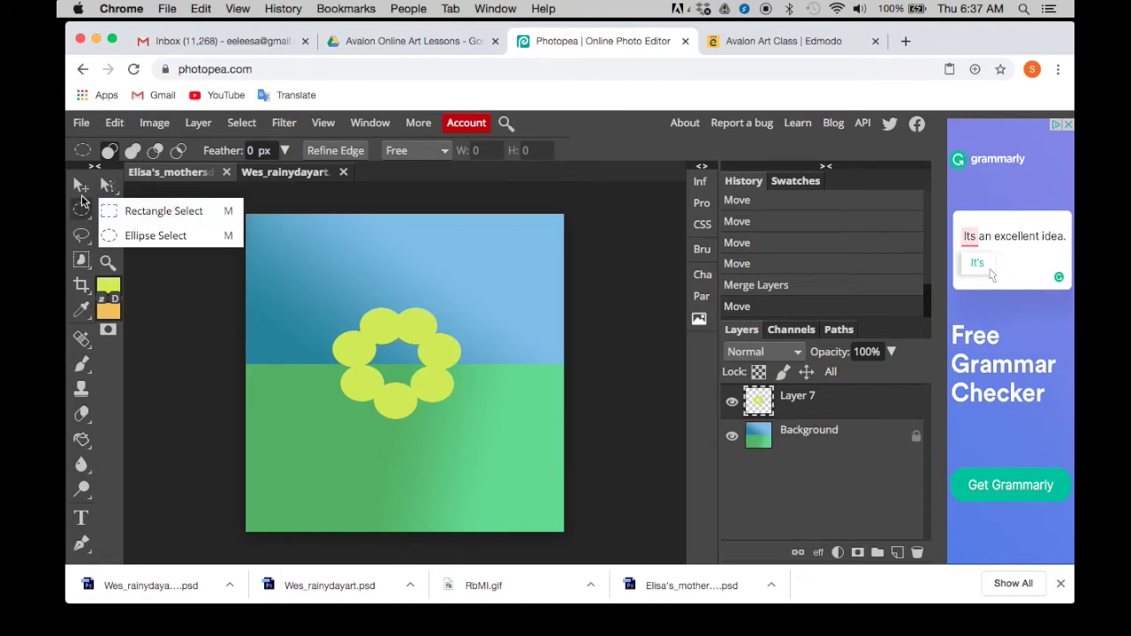
left_click(82, 185)
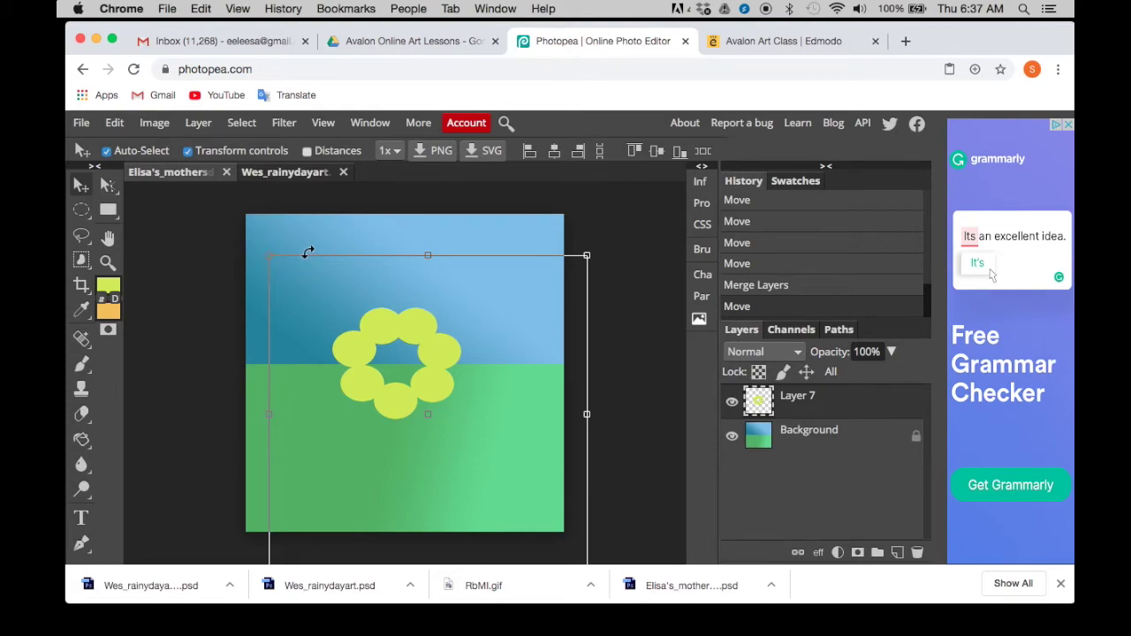
mouse_move(298, 258)
left_mouse_down()
mouse_move(250, 309)
mouse_move(286, 268)
mouse_move(323, 257)
mouse_move(344, 269)
mouse_move(304, 255)
left_mouse_up()
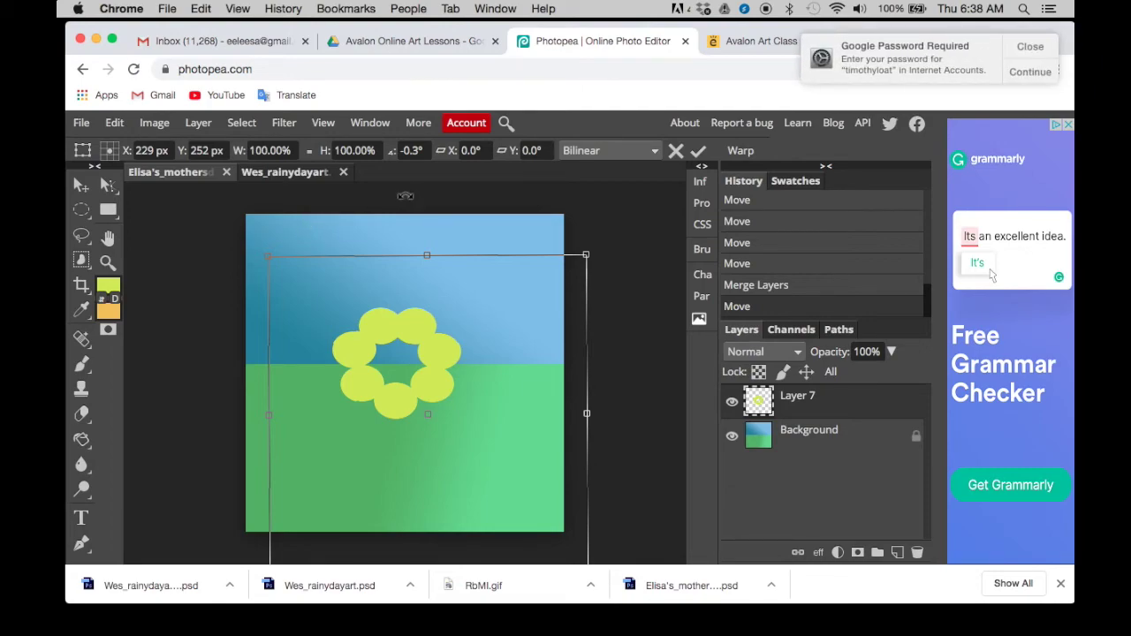
left_click(1028, 50)
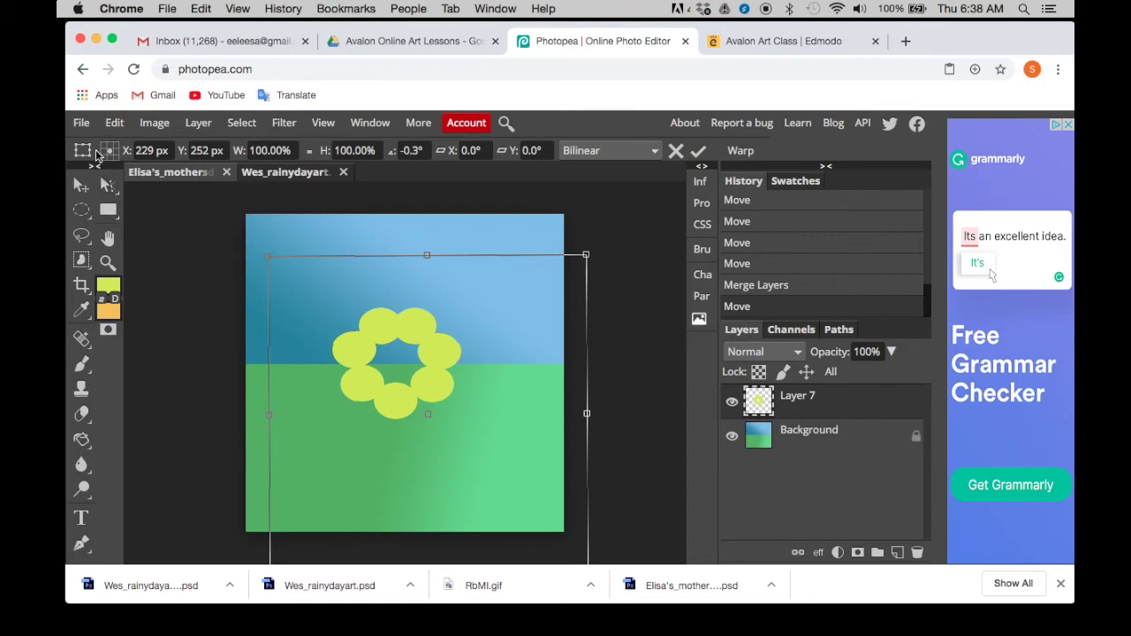
Commit the transform and download the picture with File > Save as PSD.
left_click(81, 124)
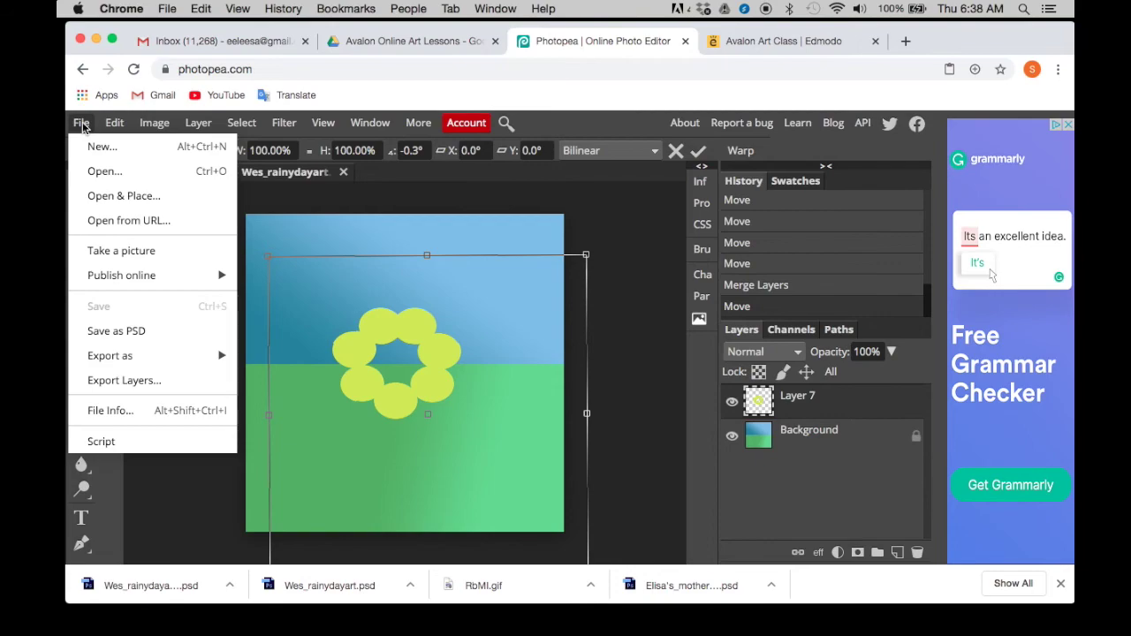
left_click(117, 331)
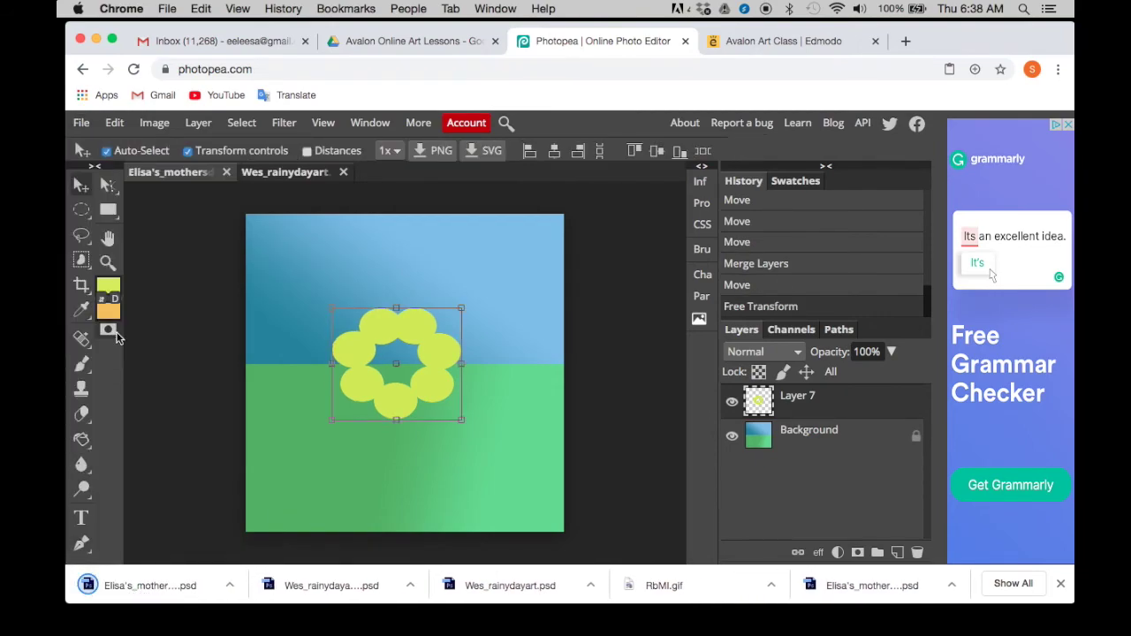